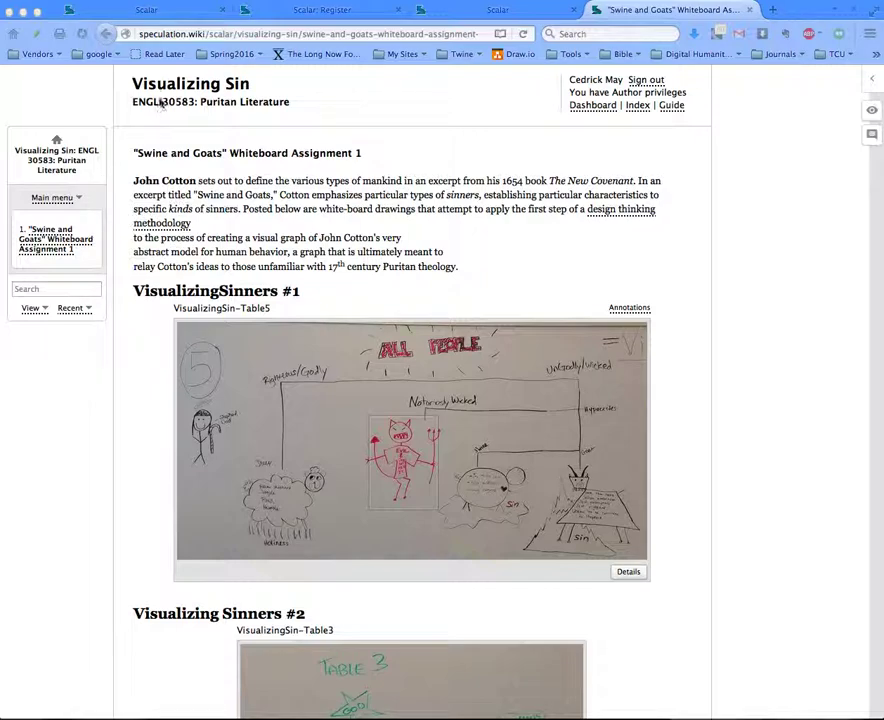
Step: Scroll down through the annotated Swine and Goats whiteboard assignment page
scroll(407, 190, "down", 1)
scroll(405, 193, "down", 6)
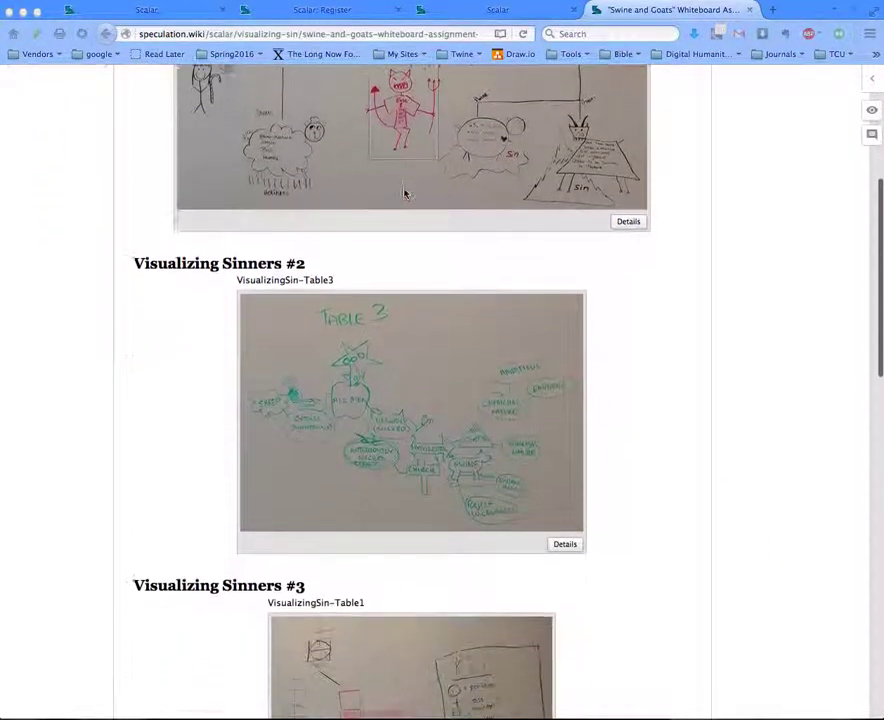
scroll(405, 193, "down", 3)
scroll(405, 193, "down", 1)
scroll(403, 194, "down", 4)
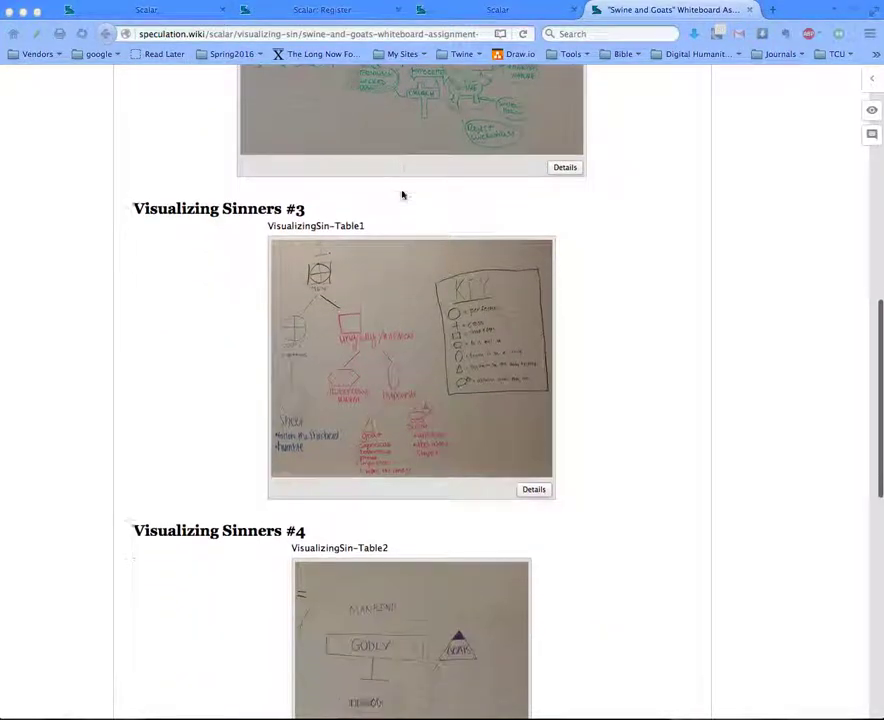
scroll(408, 196, "down", 2)
scroll(416, 263, "down", 3)
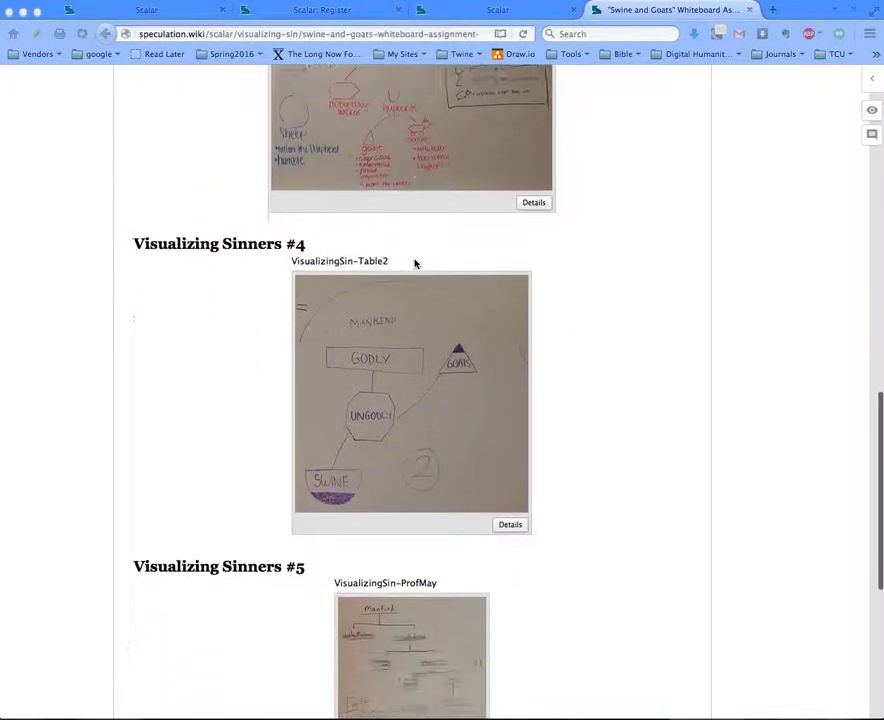
scroll(416, 263, "down", 3)
scroll(416, 263, "down", 4)
scroll(416, 263, "down", 1)
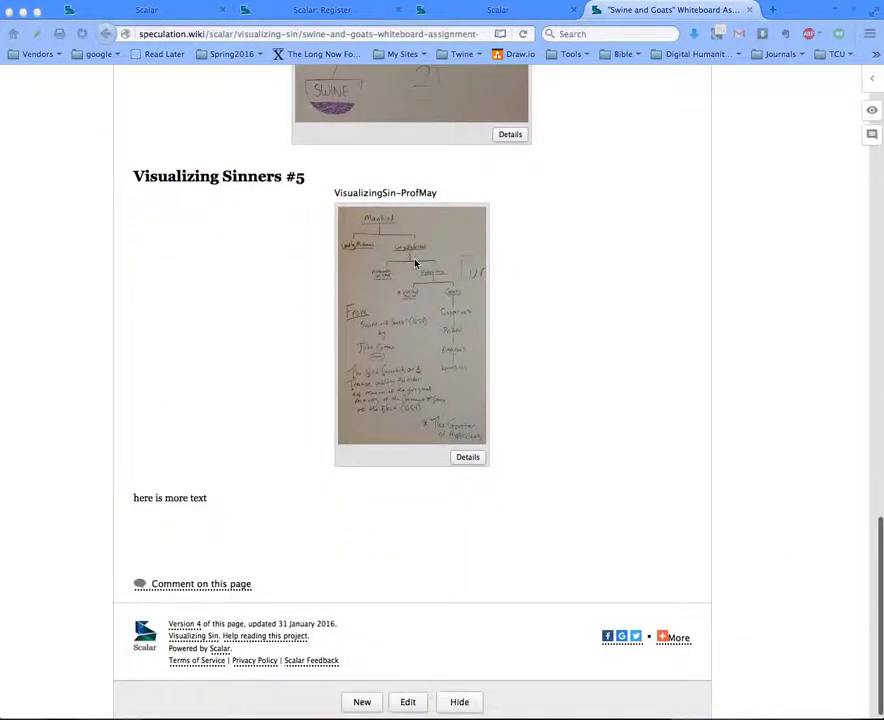
Step: Scroll back up and close the assignment tab, returning to the Scalar home page
scroll(416, 263, "up", 14)
scroll(416, 263, "up", 5)
scroll(416, 263, "up", 6)
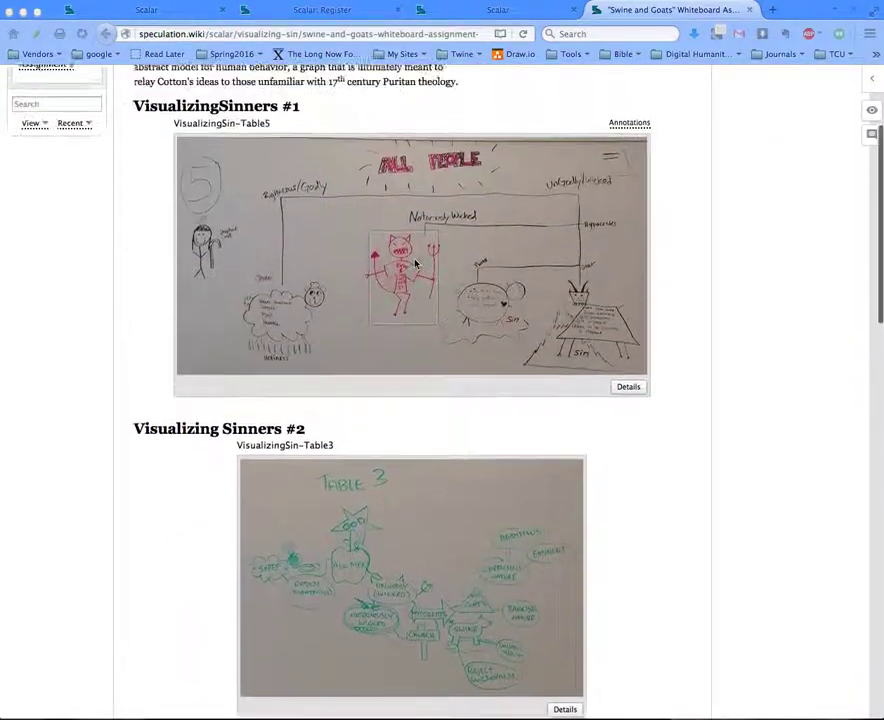
scroll(416, 263, "up", 3)
scroll(416, 260, "up", 1)
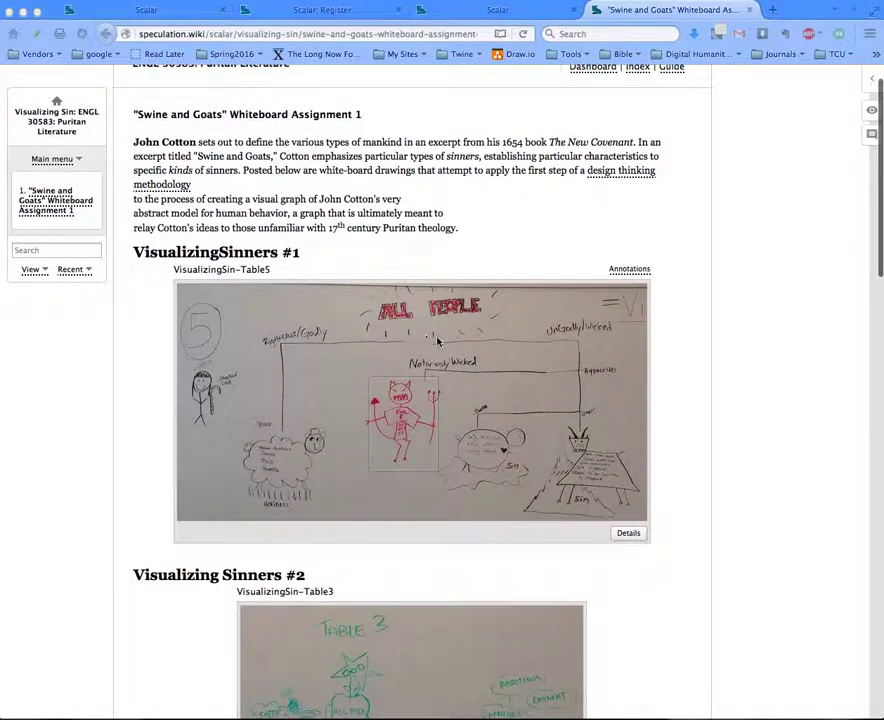
scroll(437, 343, "up", 1)
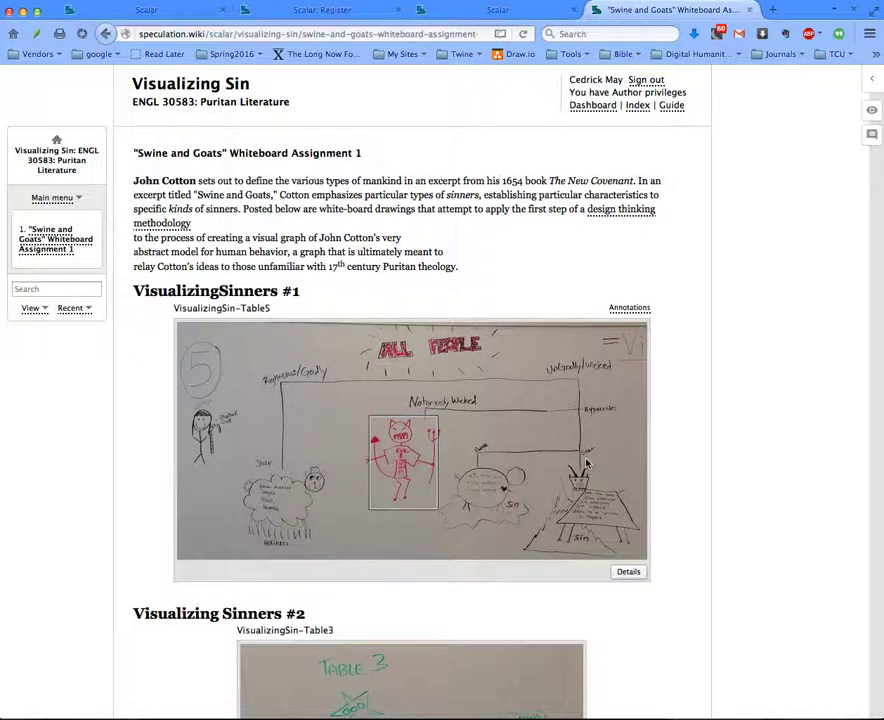
left_click(749, 9)
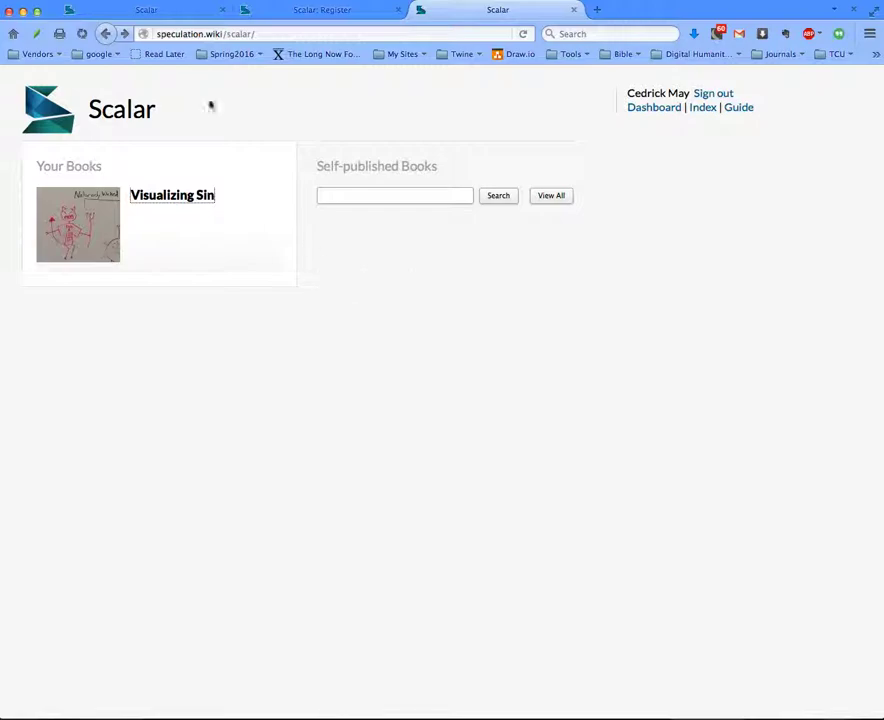
left_click(122, 12)
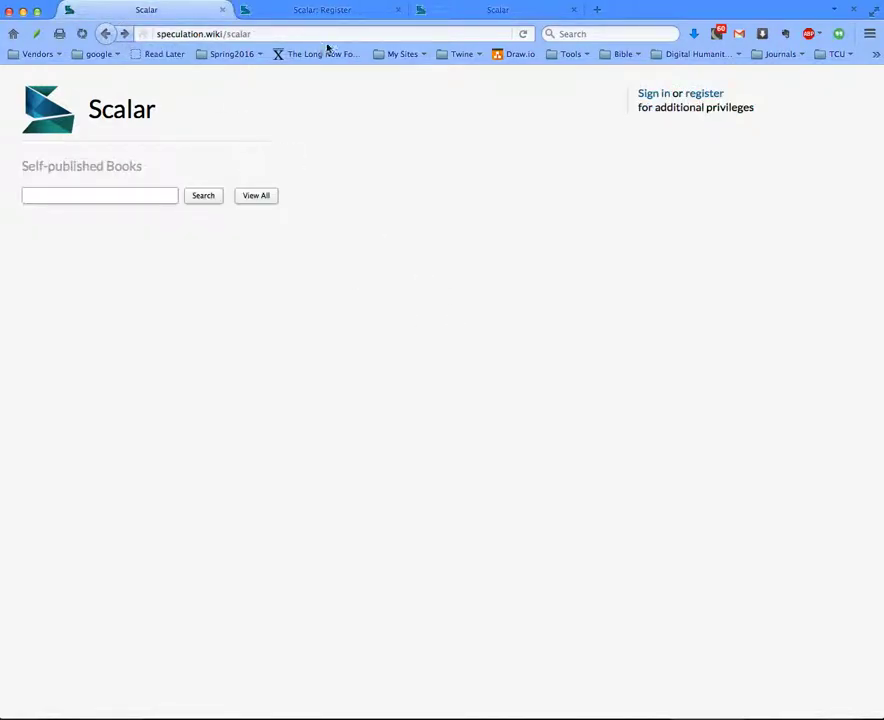
left_click(222, 34)
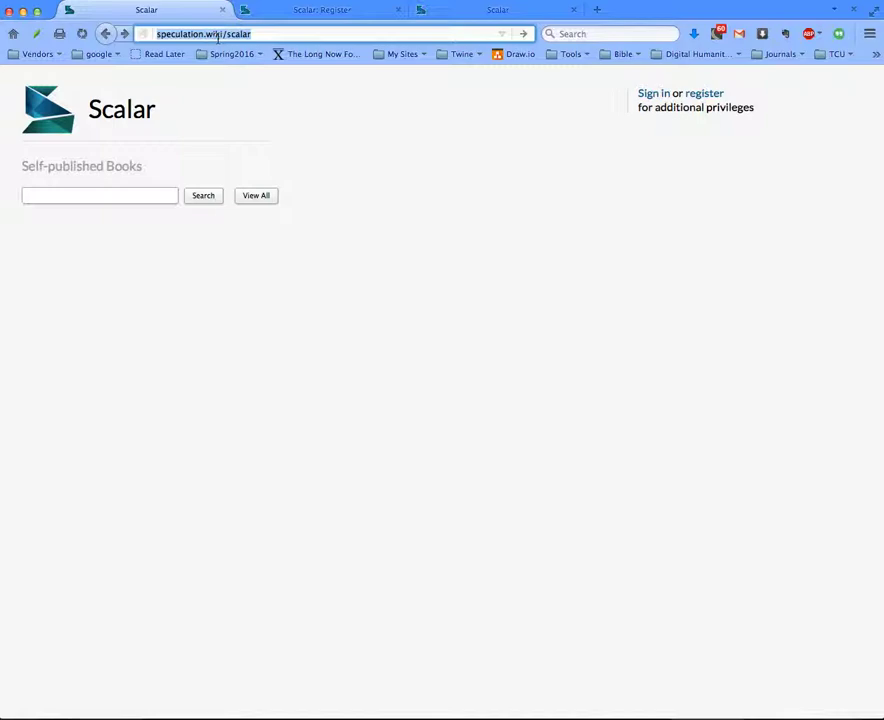
left_click(291, 123)
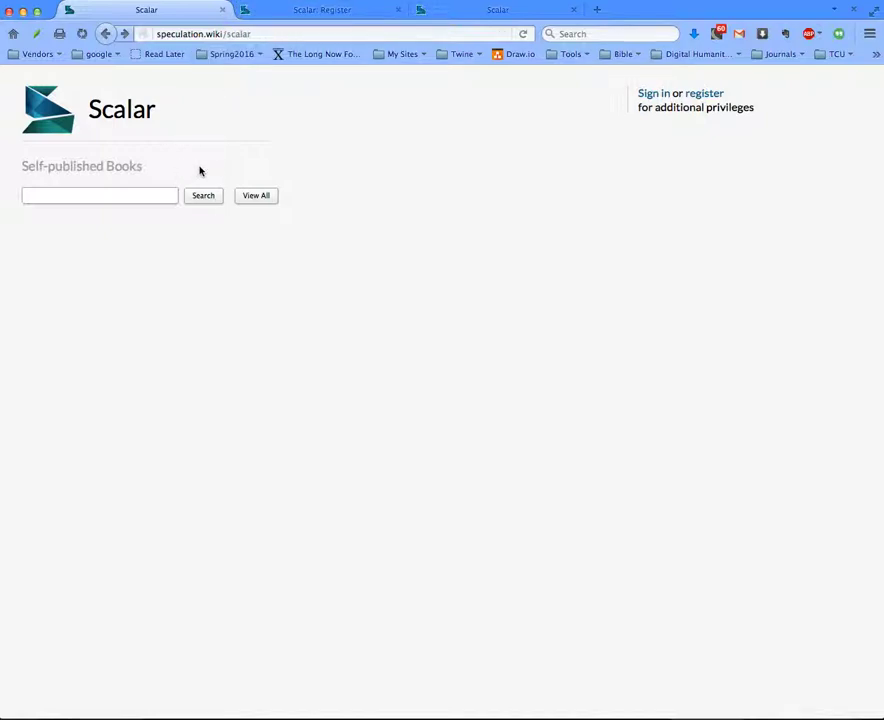
left_click(372, 11)
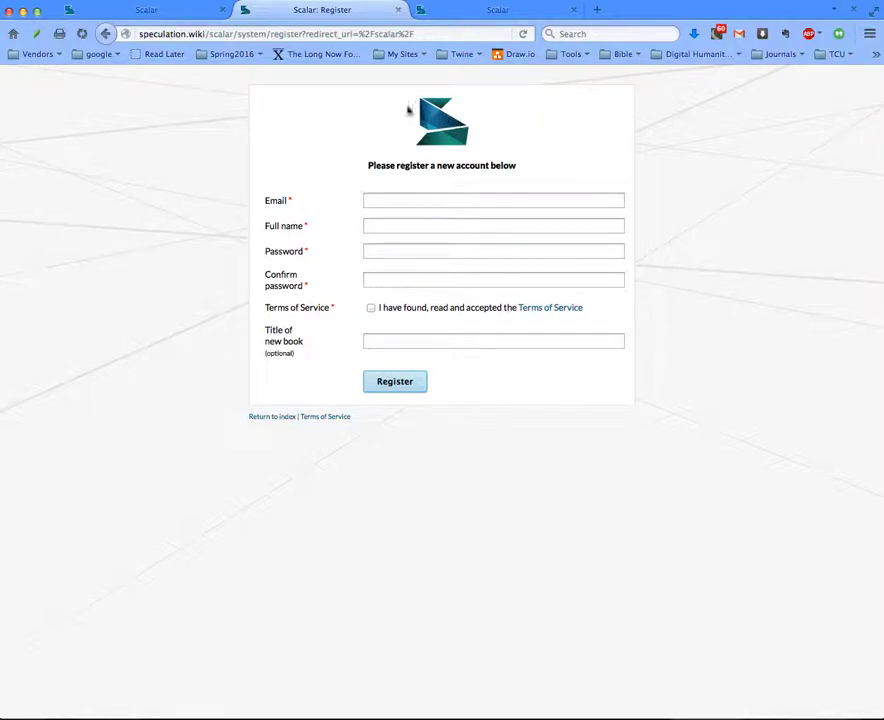
left_click(199, 14)
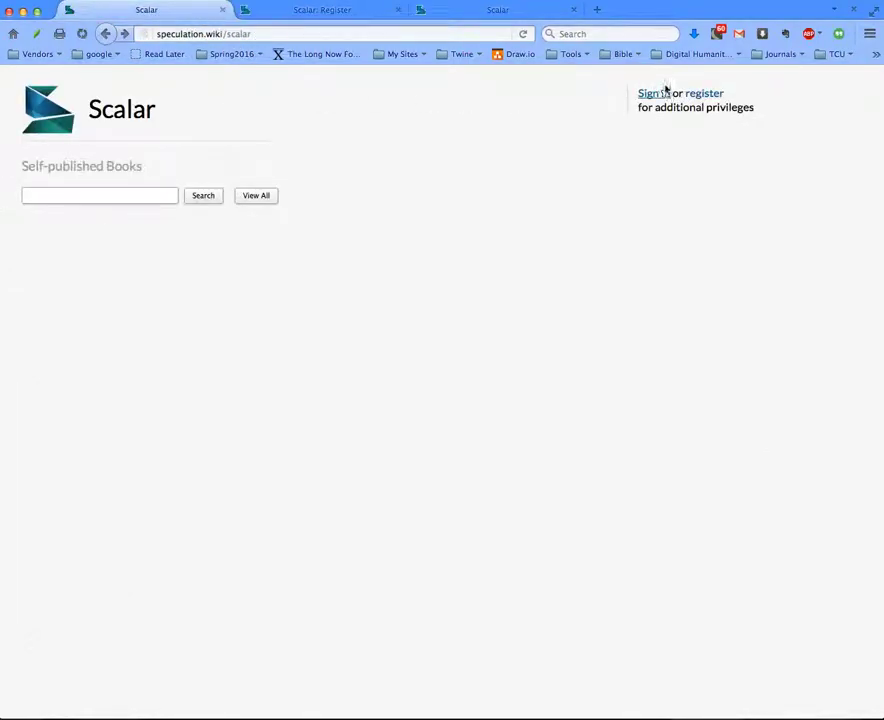
left_click(322, 10)
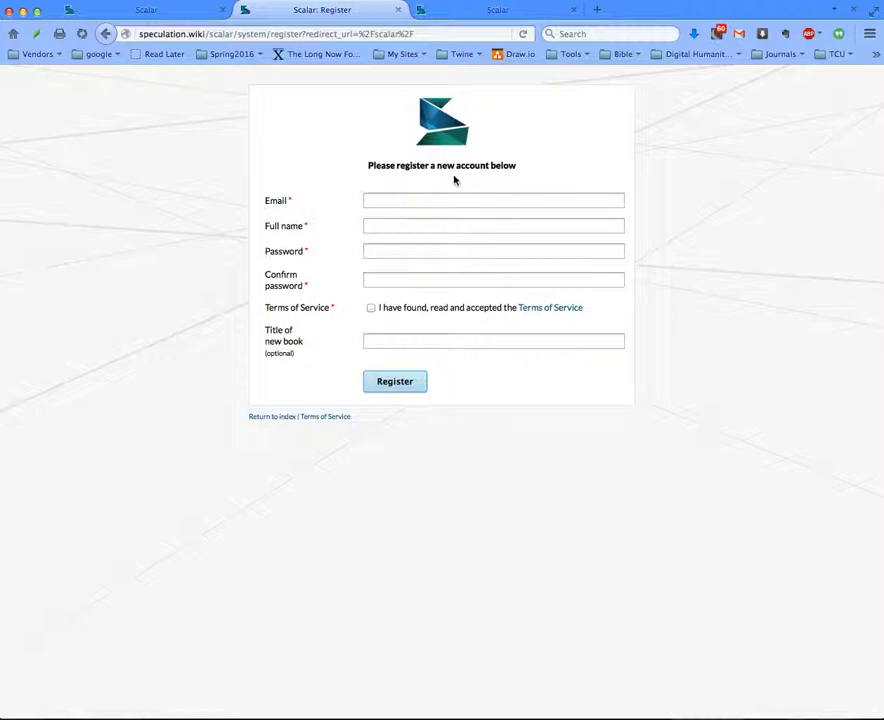
left_click(465, 12)
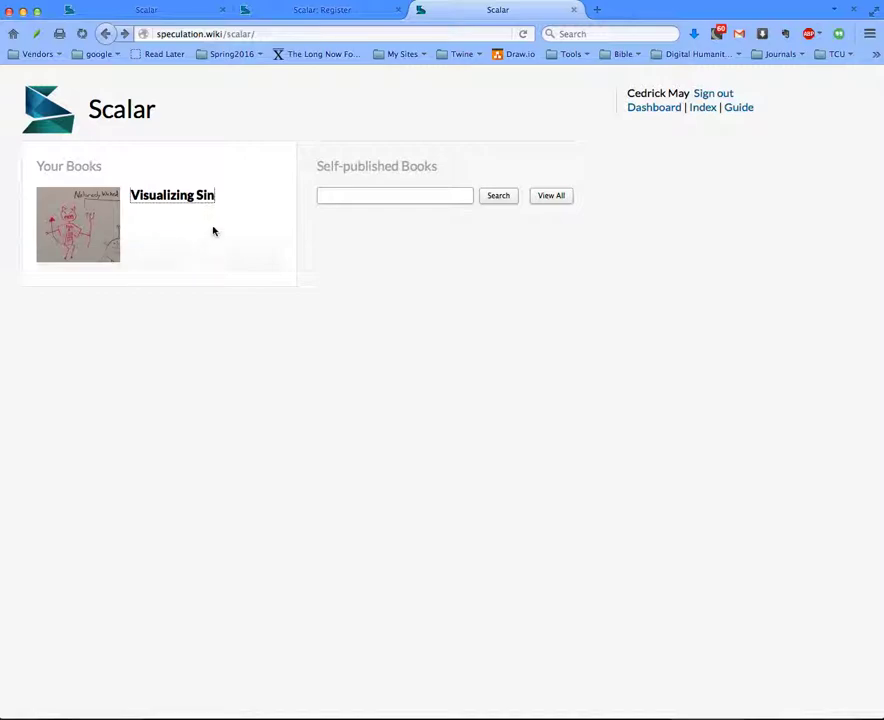
Step: Open the Visualizing Sin book and its 'Swine and Goats' Whiteboard Assignment 1 page
left_click(191, 199)
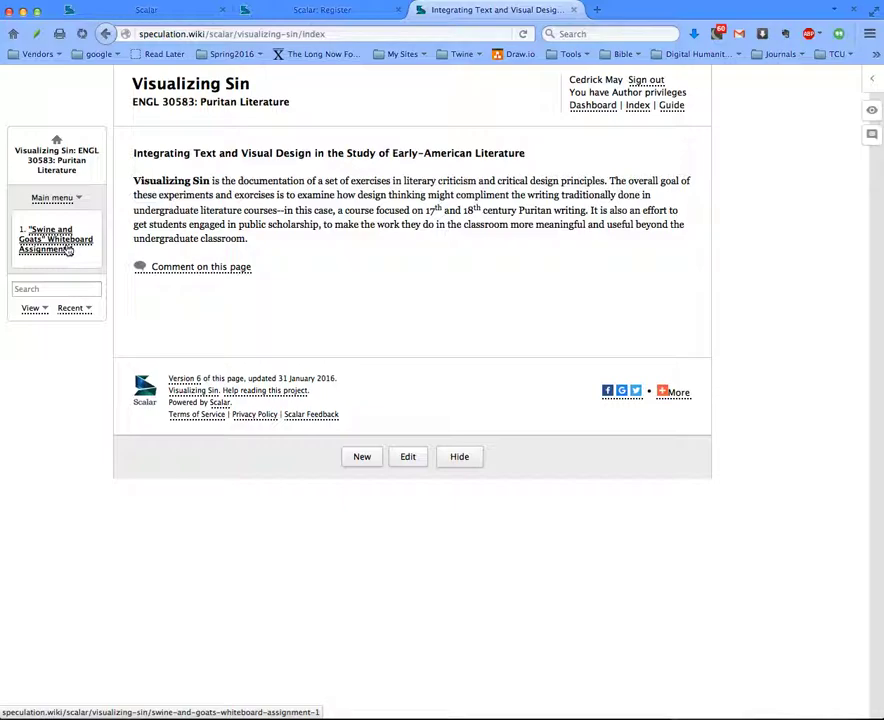
left_click(62, 247)
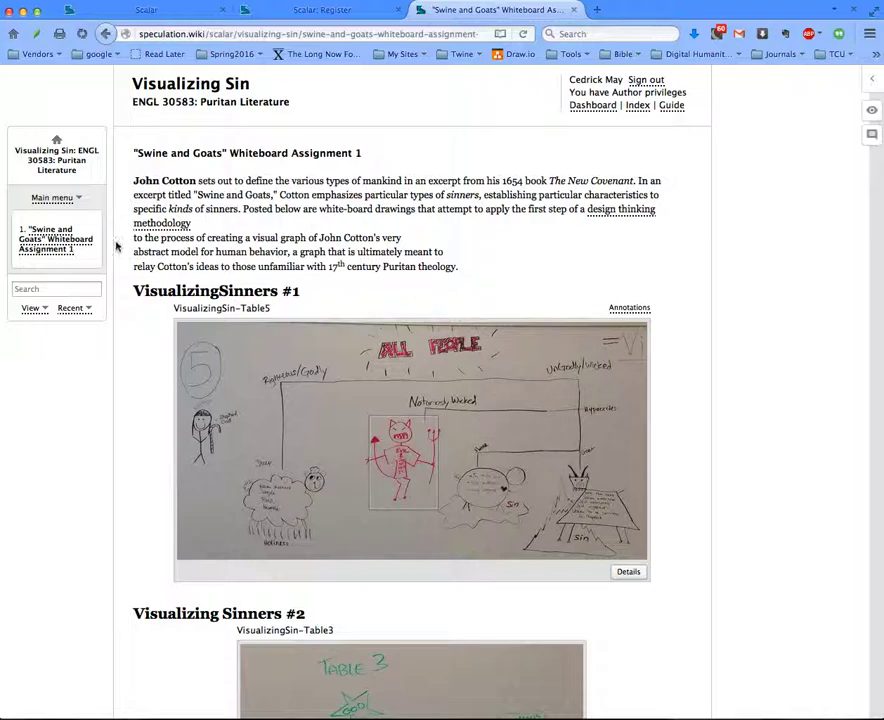
Step: Via Main menu > Current page, list the 5 referenced media files and open VisualizingSin-Table5
left_click(78, 198)
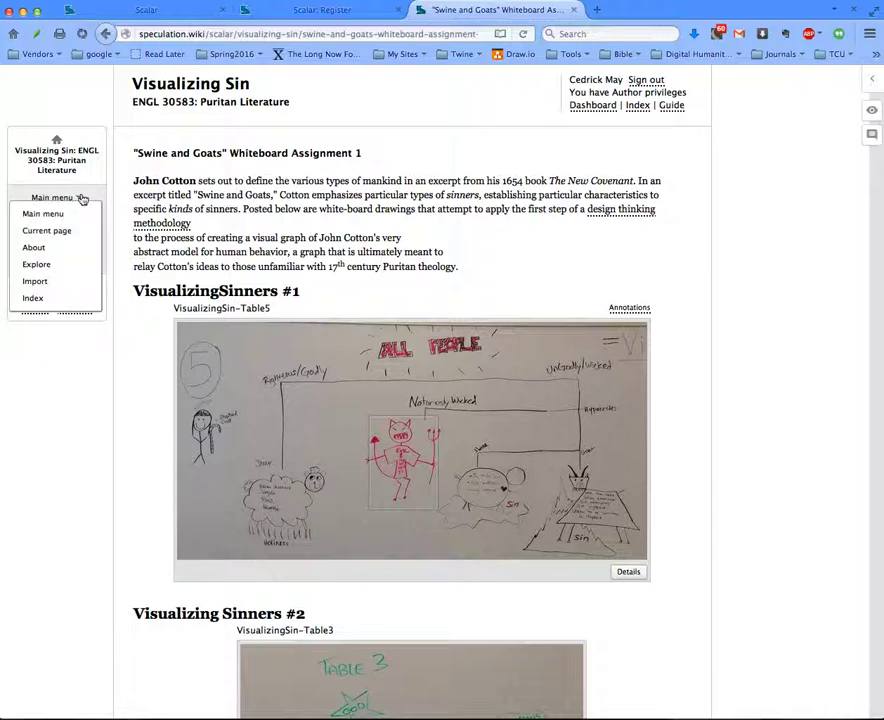
left_click(66, 231)
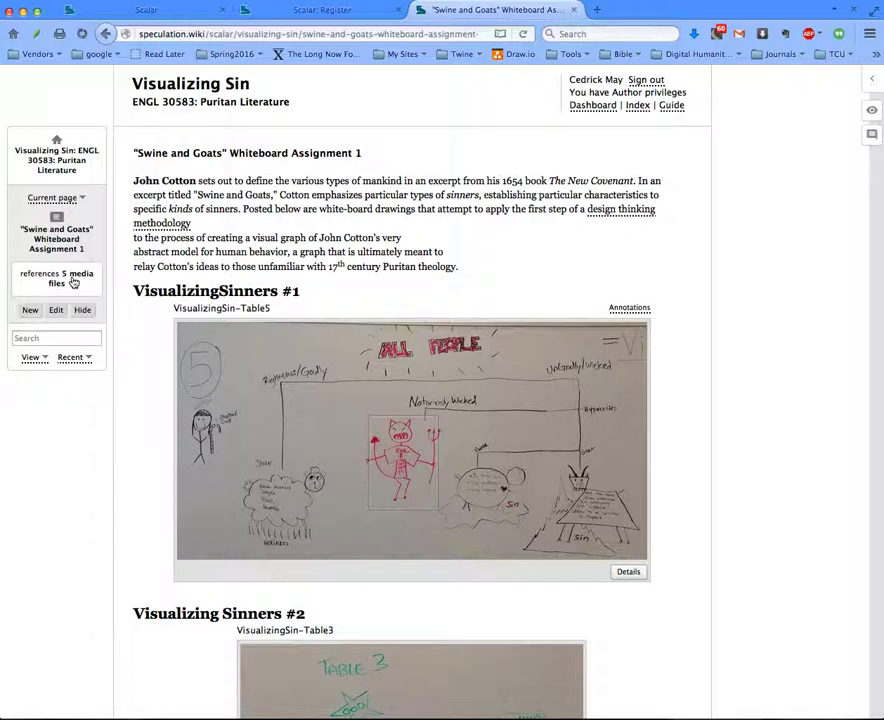
left_click(73, 283)
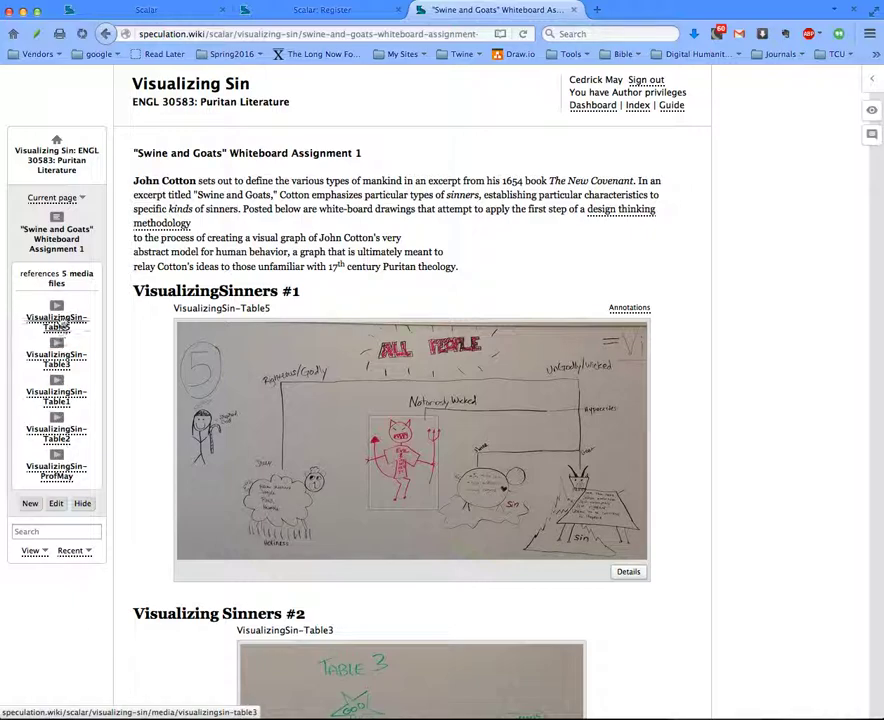
left_click(57, 322)
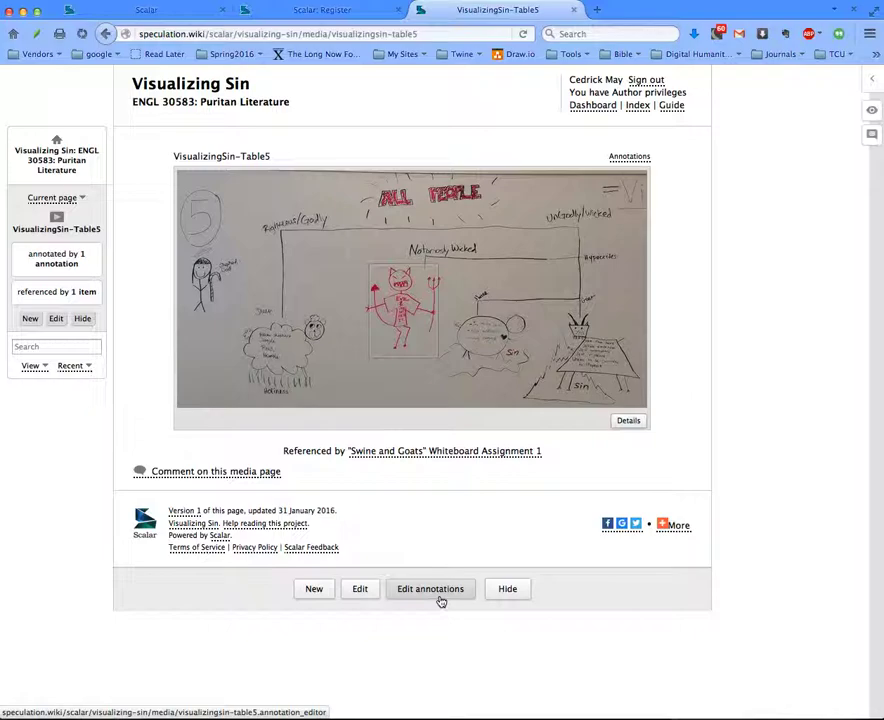
Step: Start editing annotations on the VisualizingSin-Table5 image
left_click(430, 589)
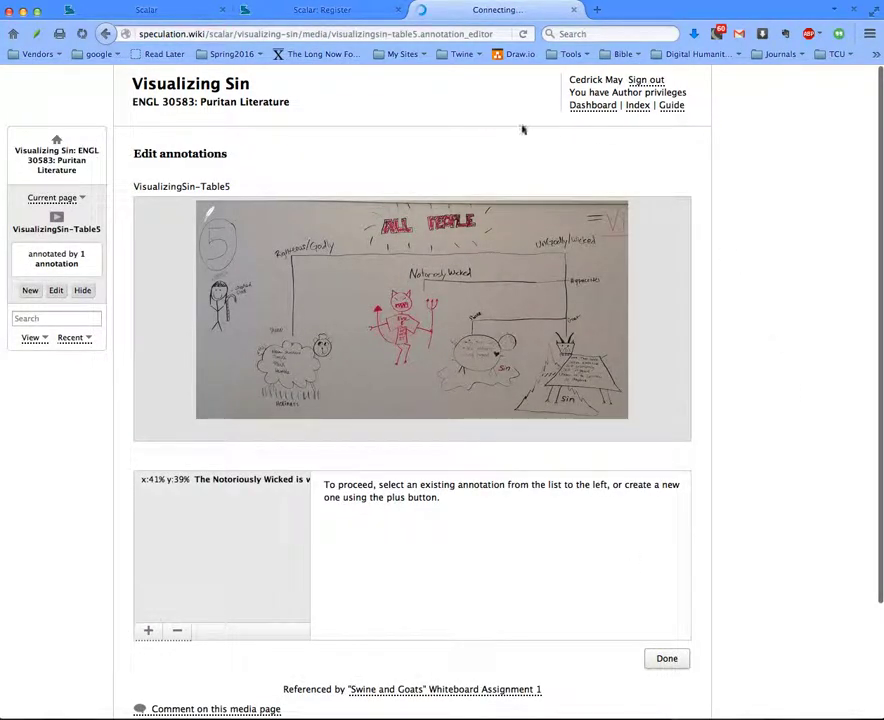
Step: Outline a region around the horned goat and Sin pyramid, then title it 'Sinful Goat'
scroll(779, 470, "down", 1)
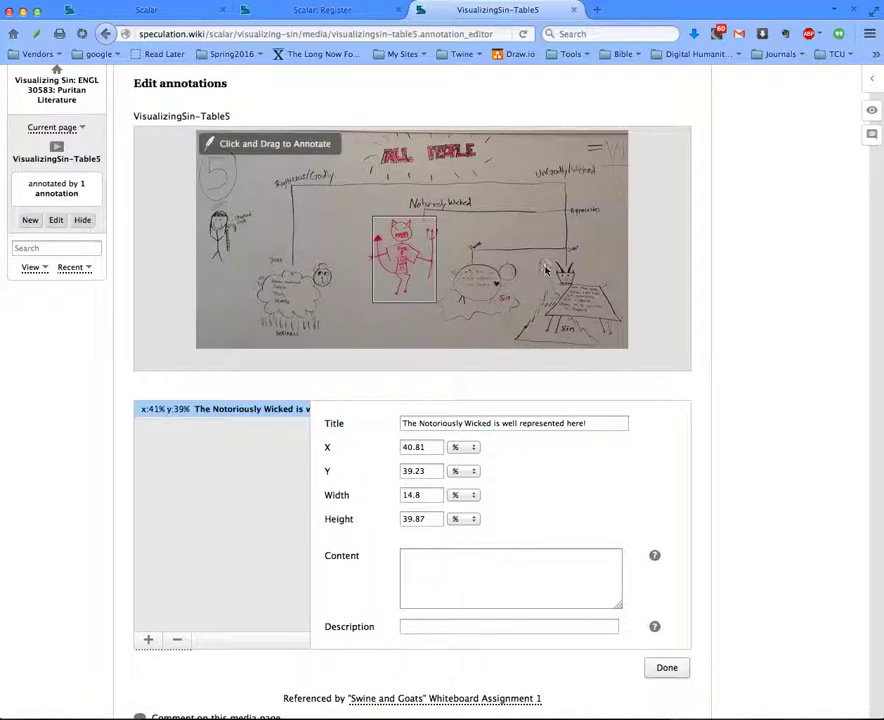
left_click_drag(547, 262, 622, 342)
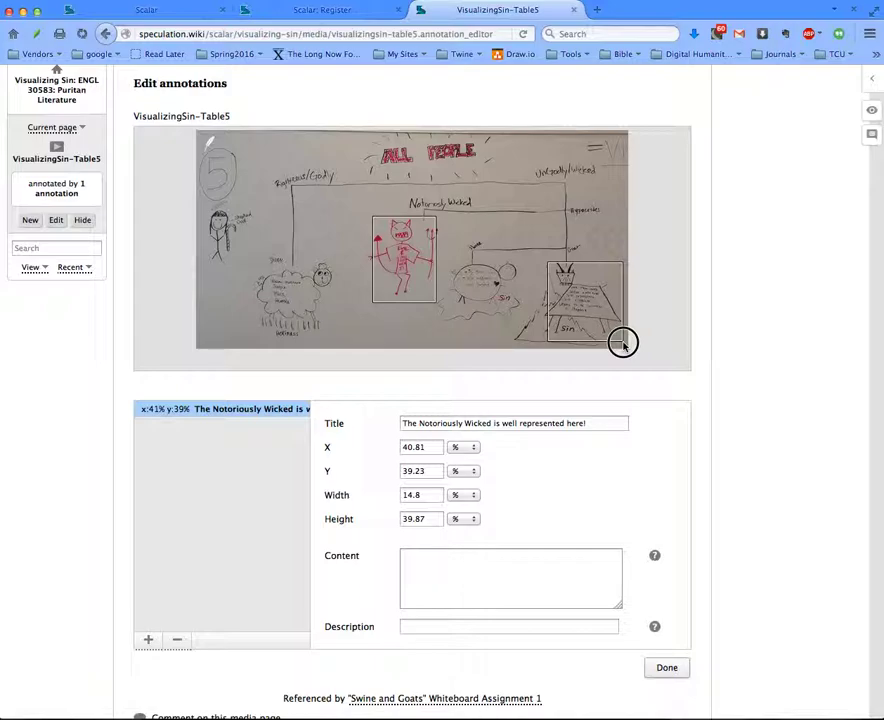
left_click_drag(622, 342, 623, 345)
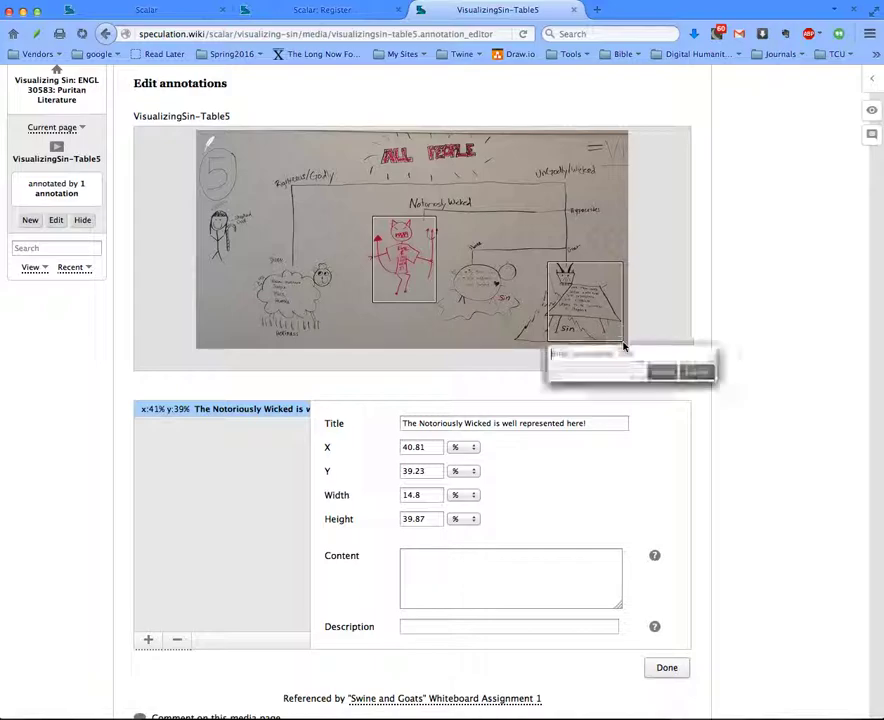
left_click(697, 371)
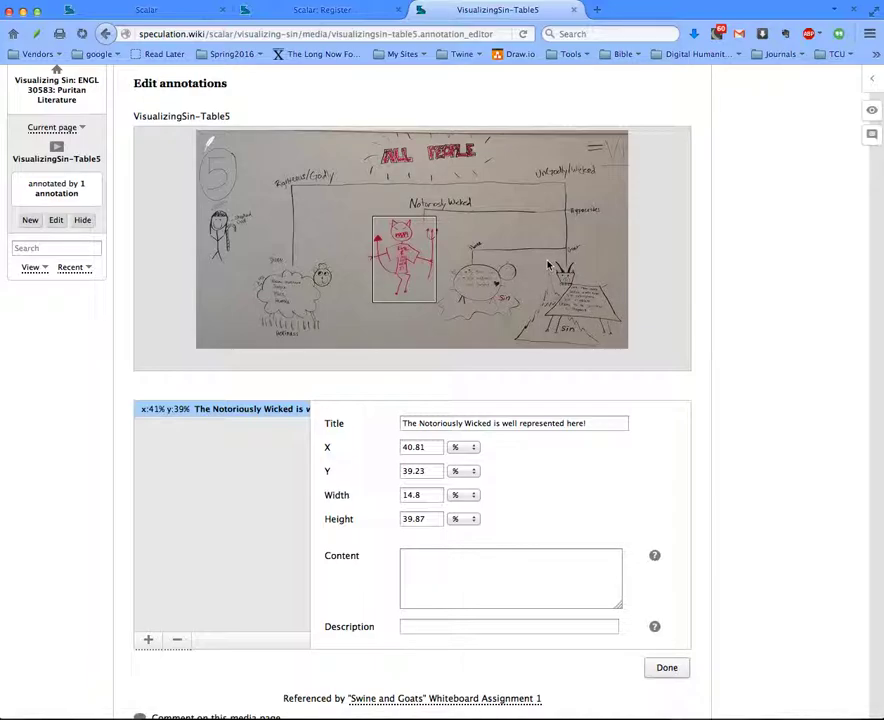
left_click_drag(548, 262, 619, 342)
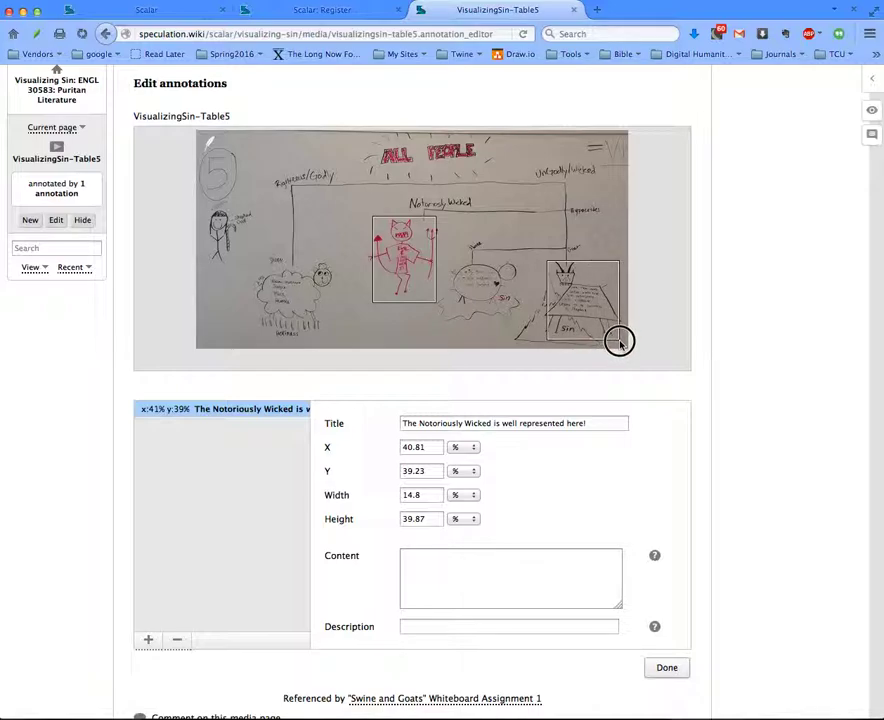
left_click_drag(619, 342, 621, 345)
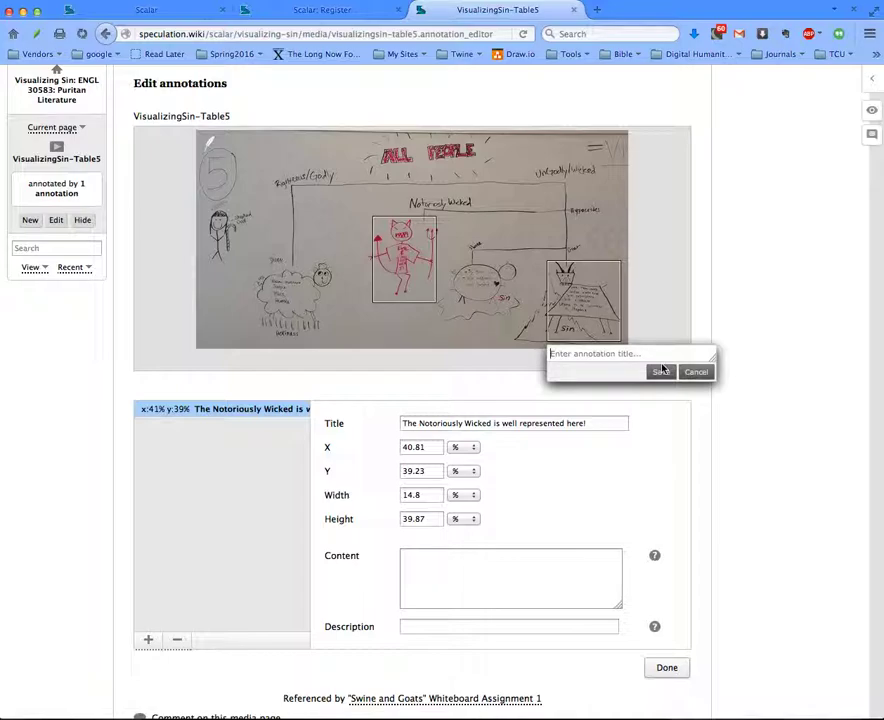
type("Sinful Goat")
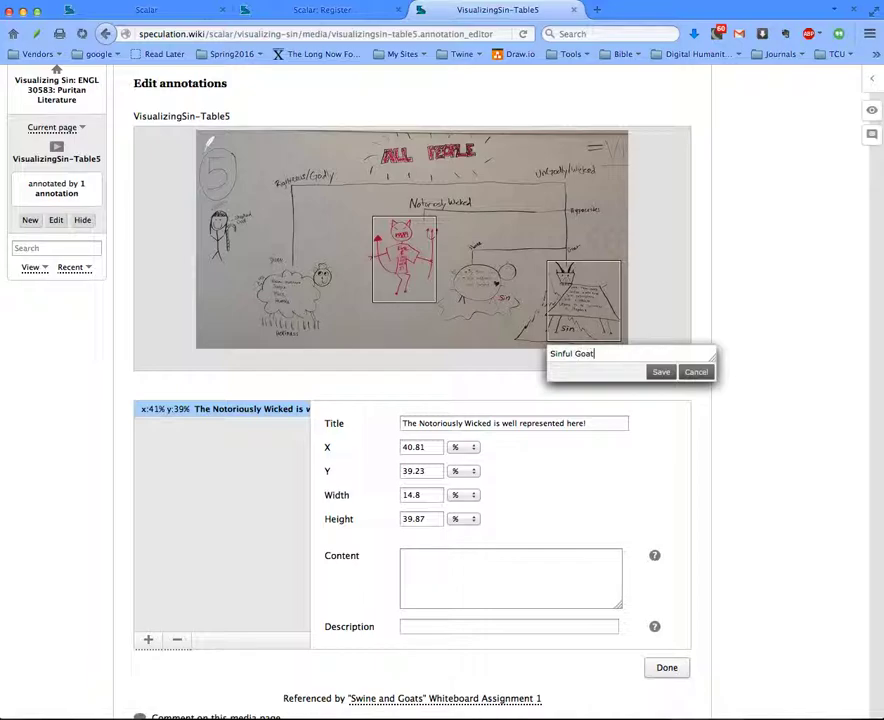
Step: Save the Sinful Goat region and give it content 'The sinful goat has many different sinful qualities'
left_click(662, 372)
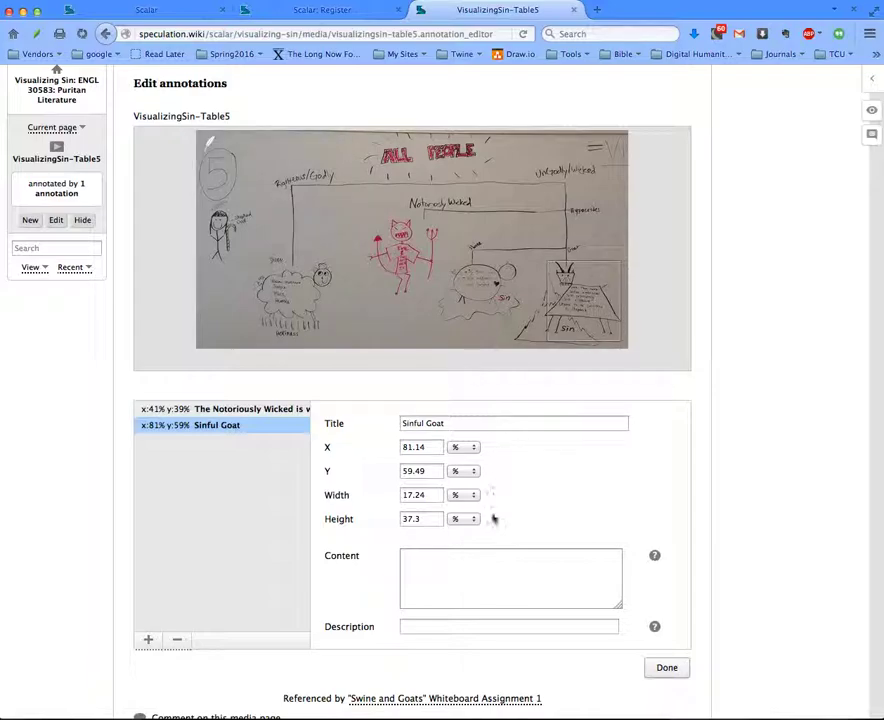
left_click(496, 568)
type("T")
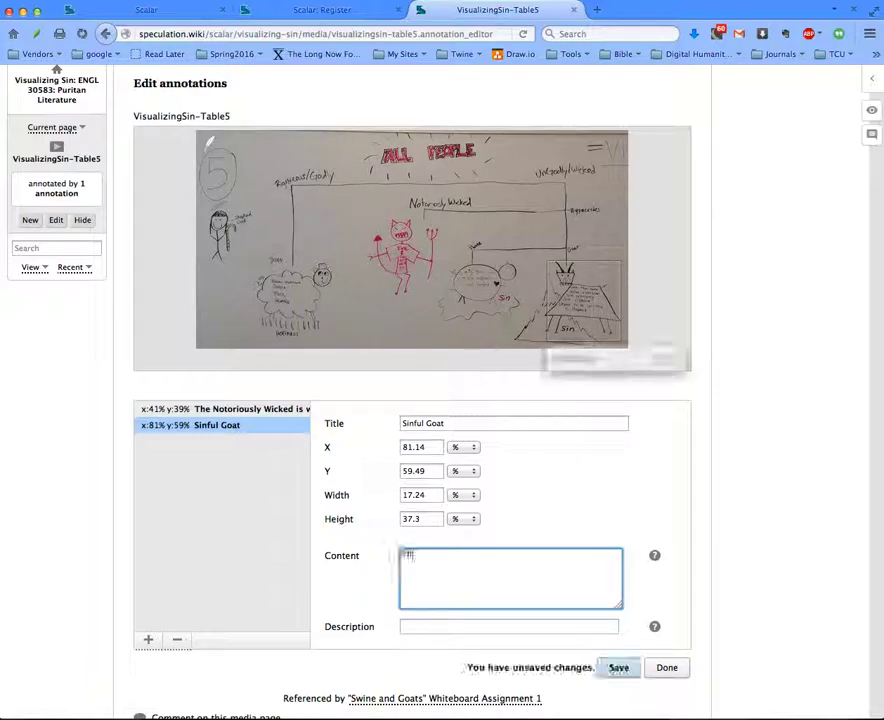
type("he sinful ")
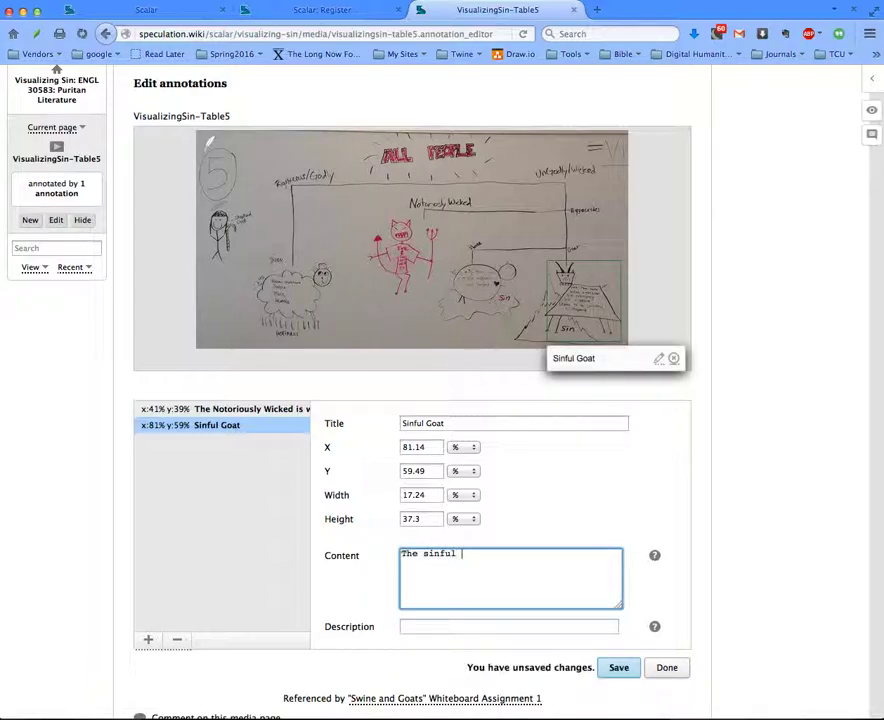
type("goat has many di")
type("fferen")
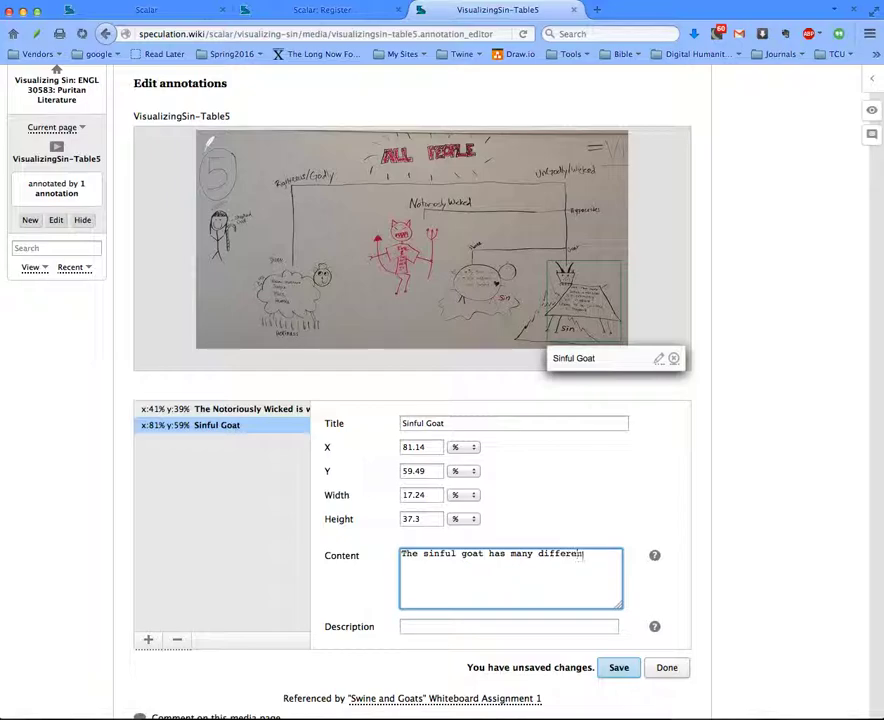
type("t sinfu")
type("l qualiti")
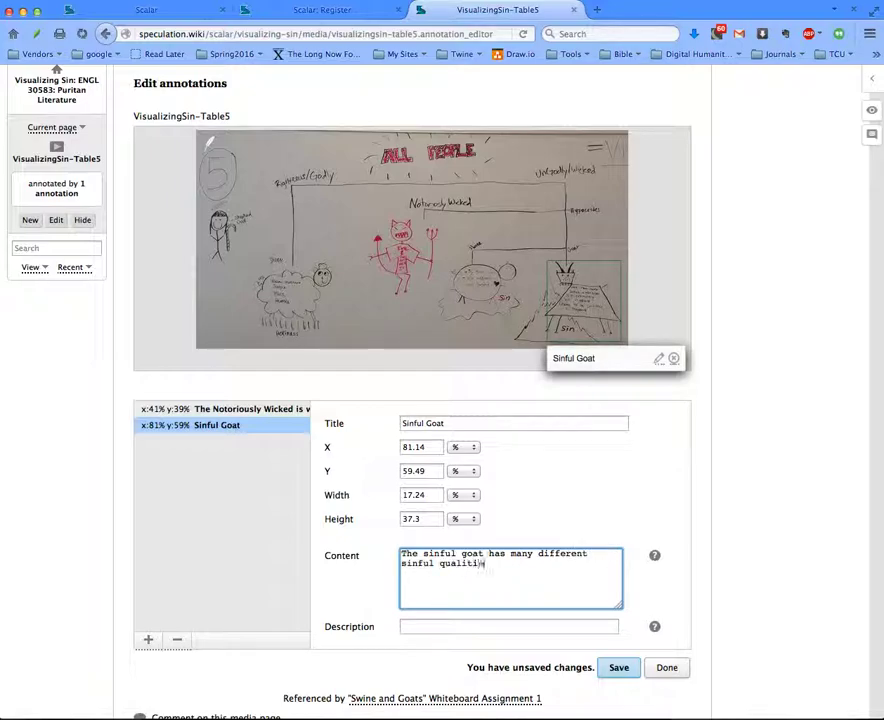
type("es.")
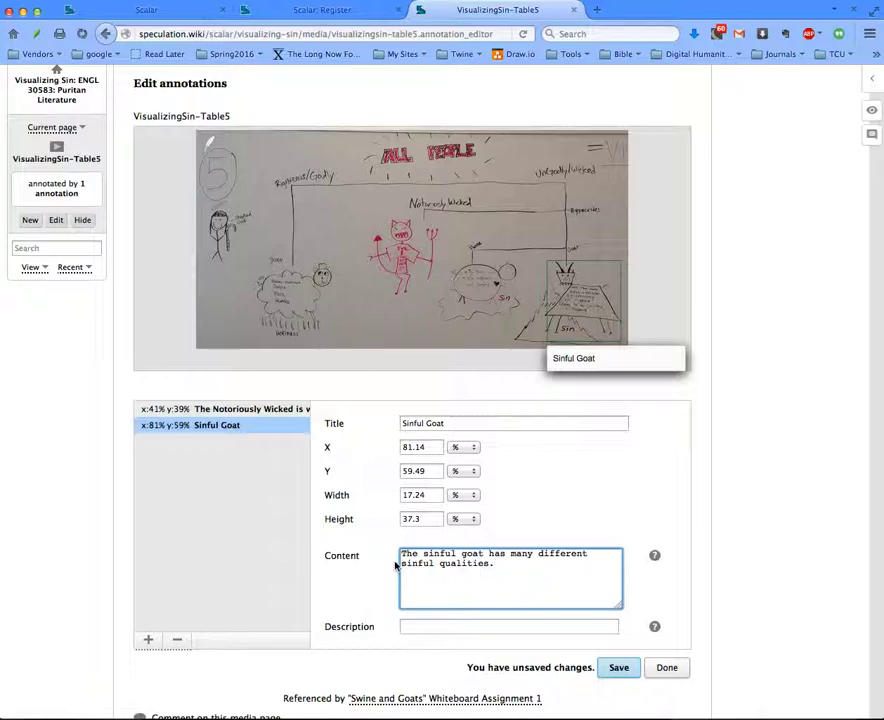
scroll(629, 680, "down", 1)
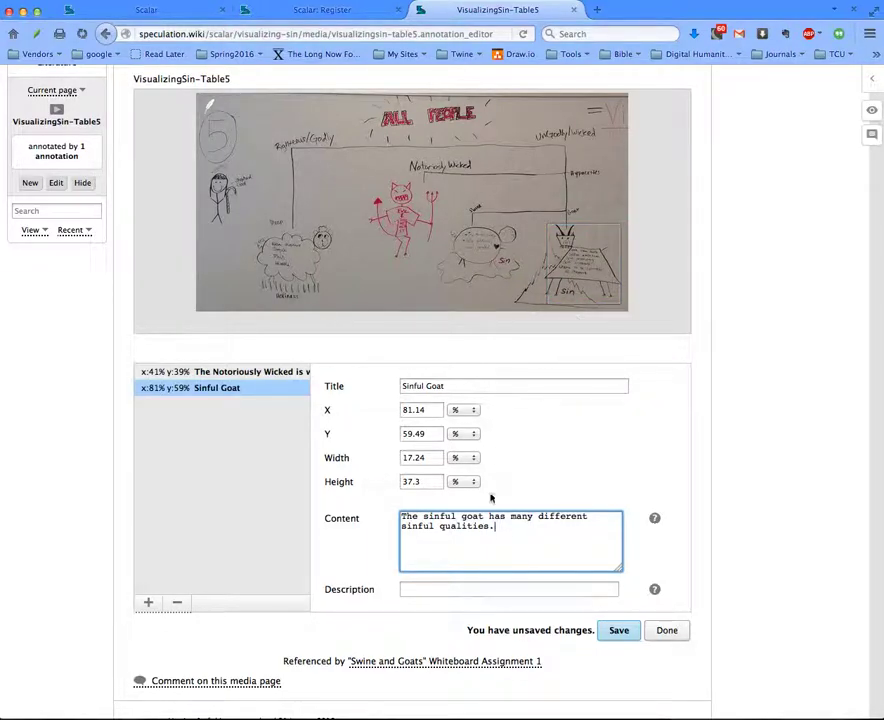
scroll(475, 555, "up", 1)
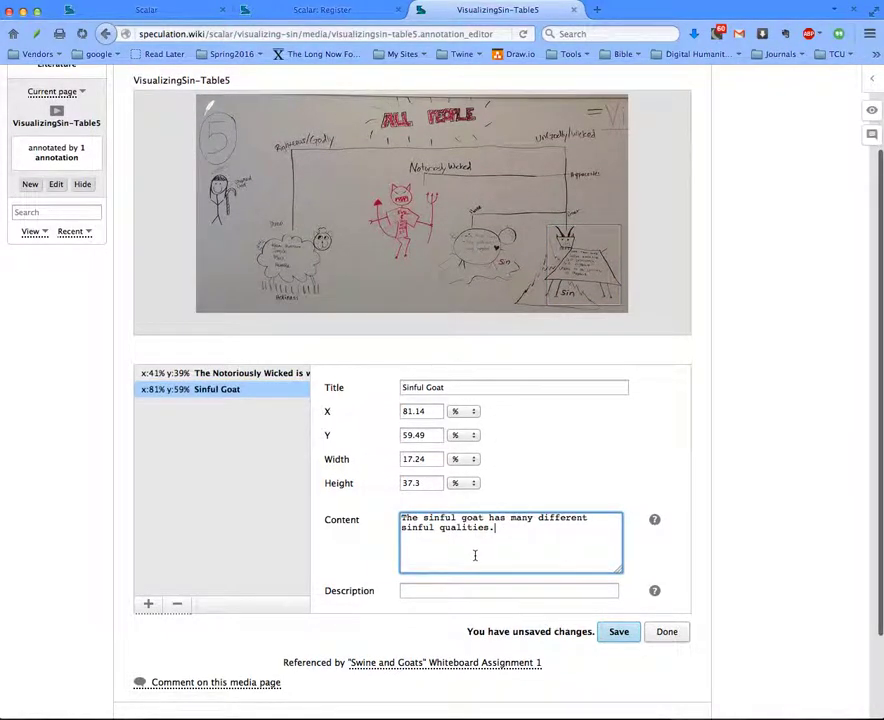
scroll(513, 530, "down", 1)
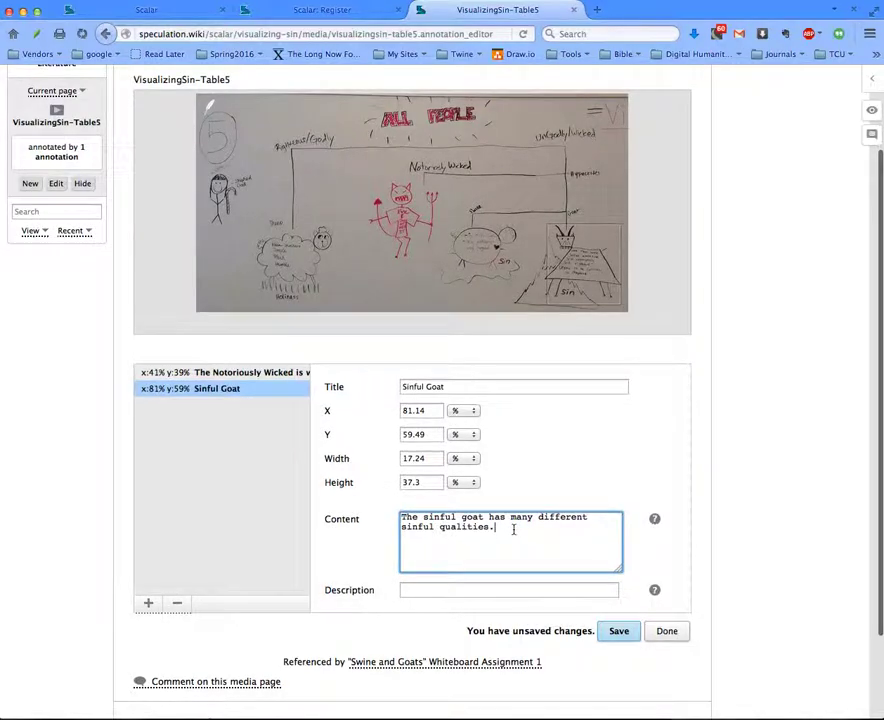
Step: Save the Sinful Goat content, finish editing Table5's annotations, and return to the project home page
left_click(620, 634)
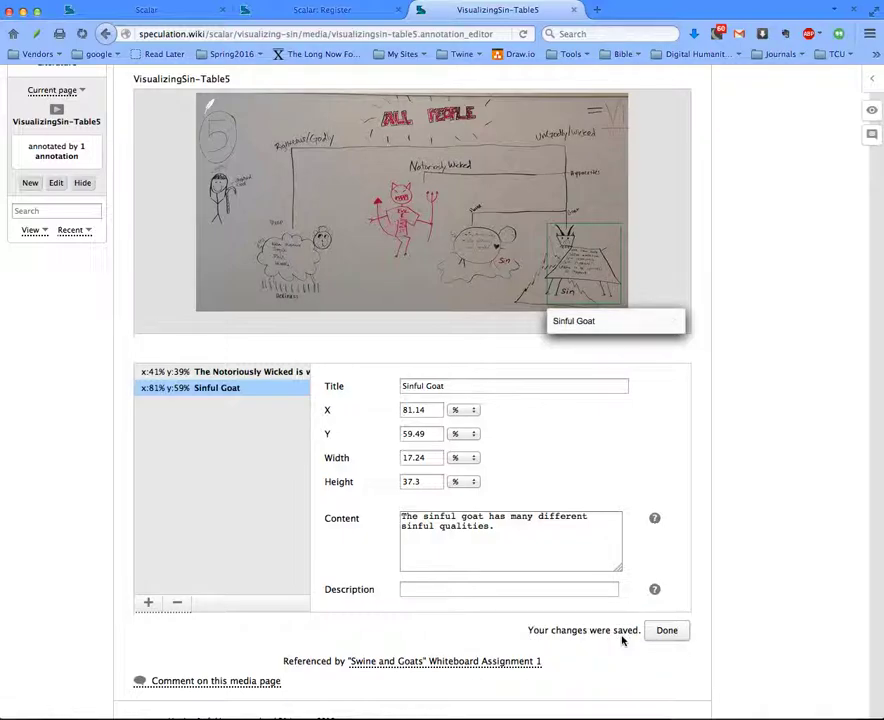
scroll(726, 612, "up", 2)
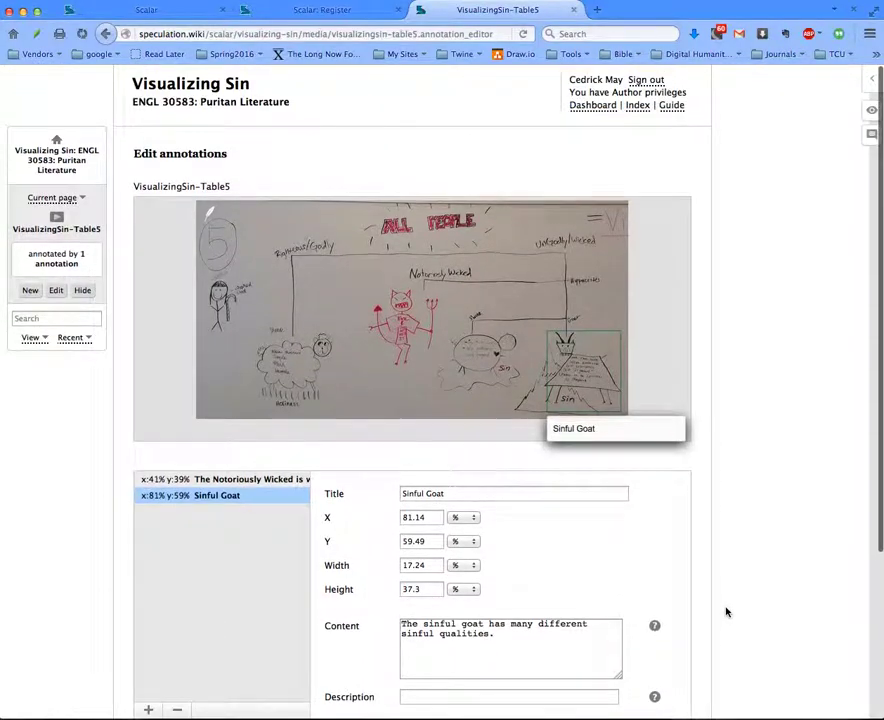
scroll(726, 612, "down", 2)
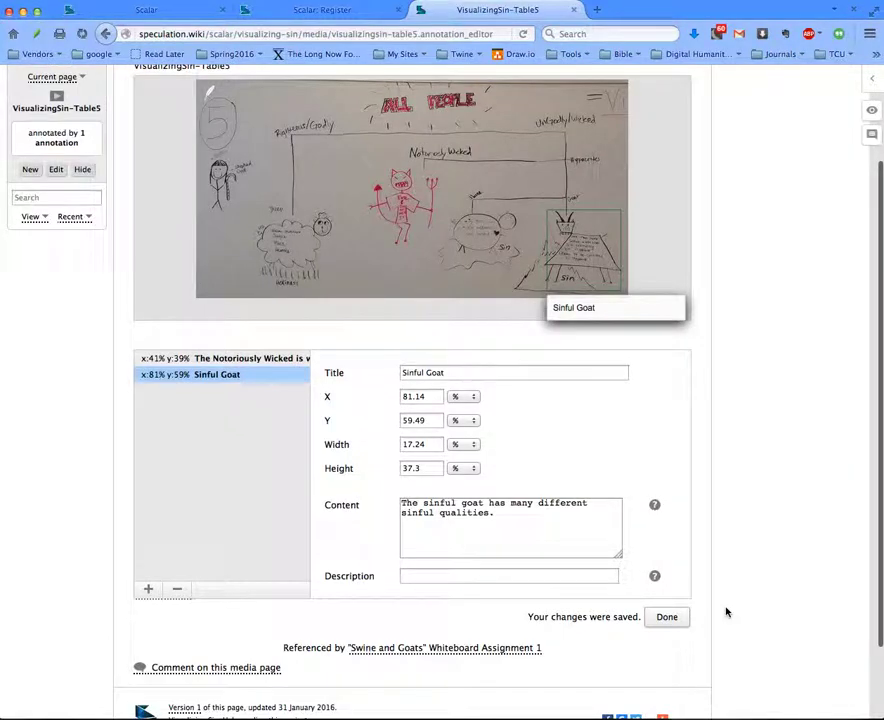
scroll(726, 612, "up", 2)
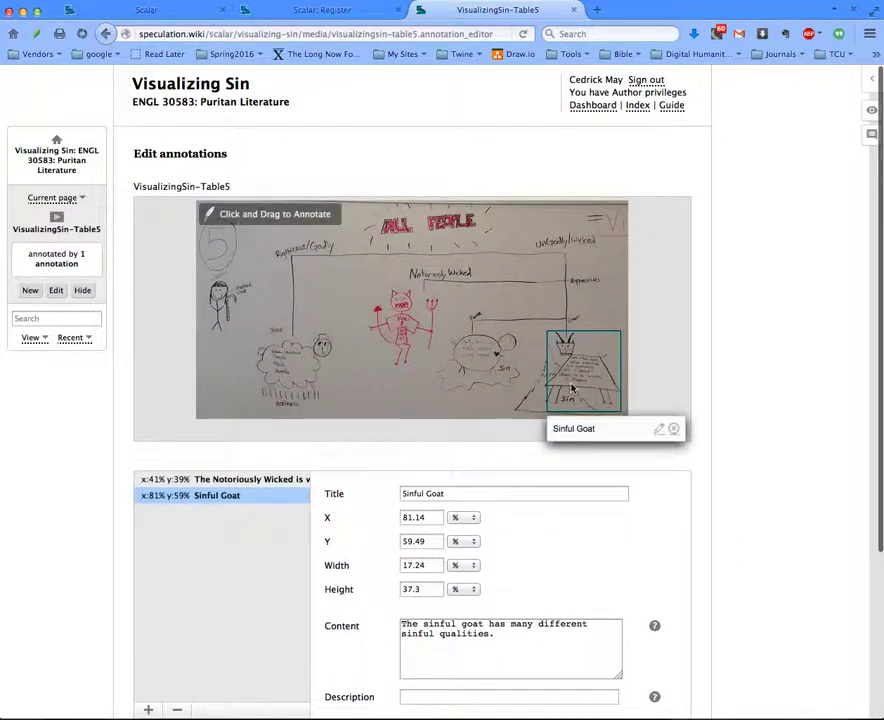
scroll(663, 617, "down", 3)
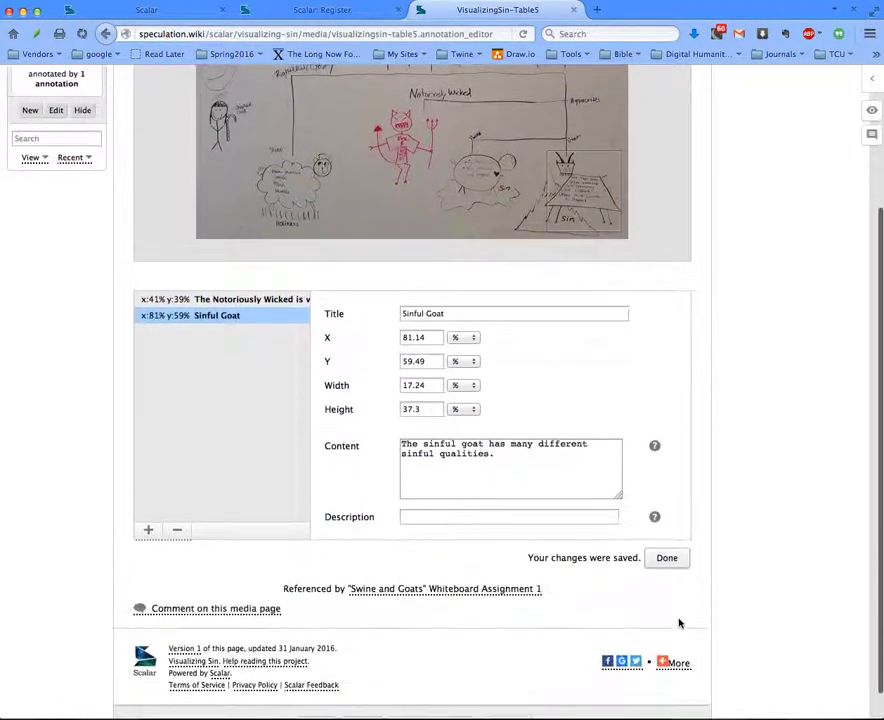
left_click(667, 560)
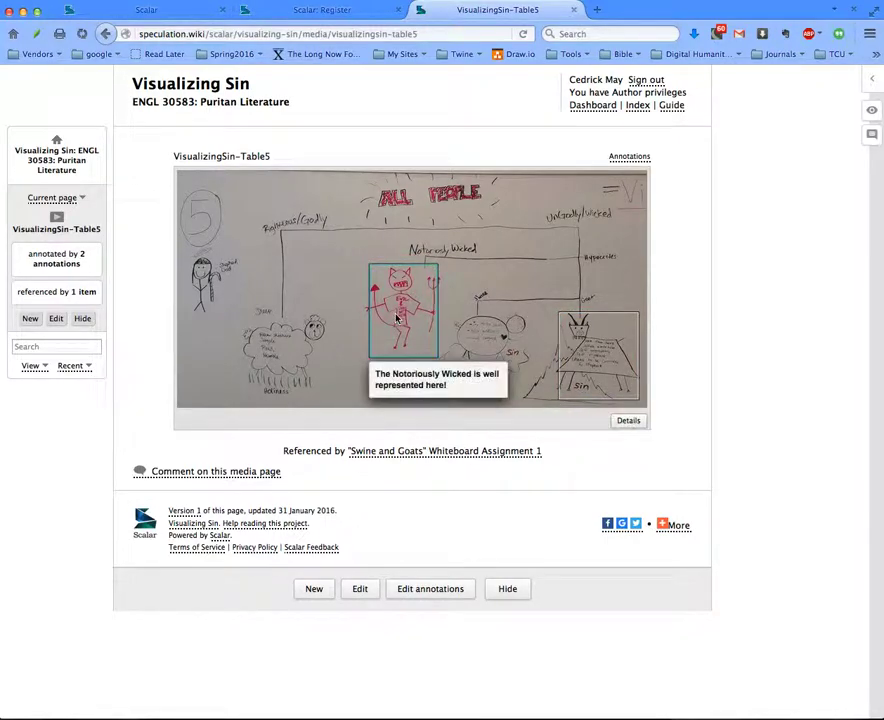
left_click(60, 168)
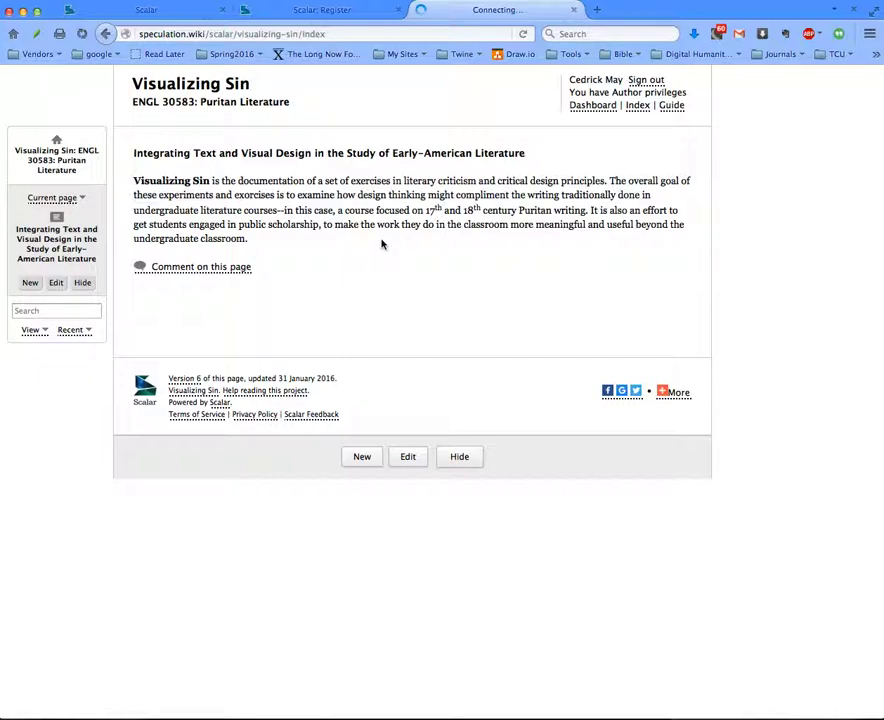
Step: Open the Swine and Goats Whiteboard Assignment 1 page from the main menu and scroll through it
left_click(60, 198)
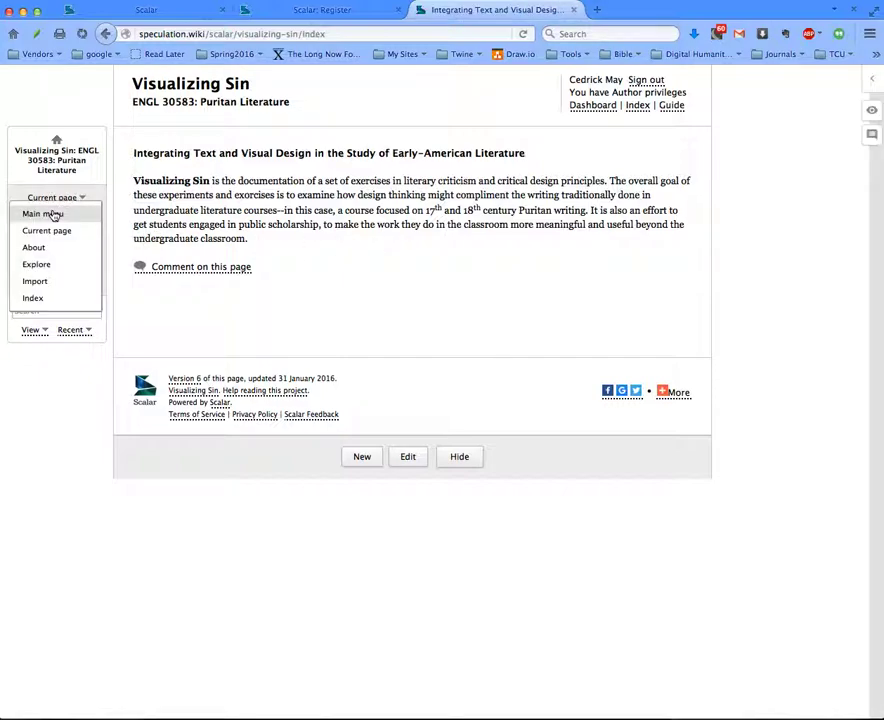
left_click(56, 218)
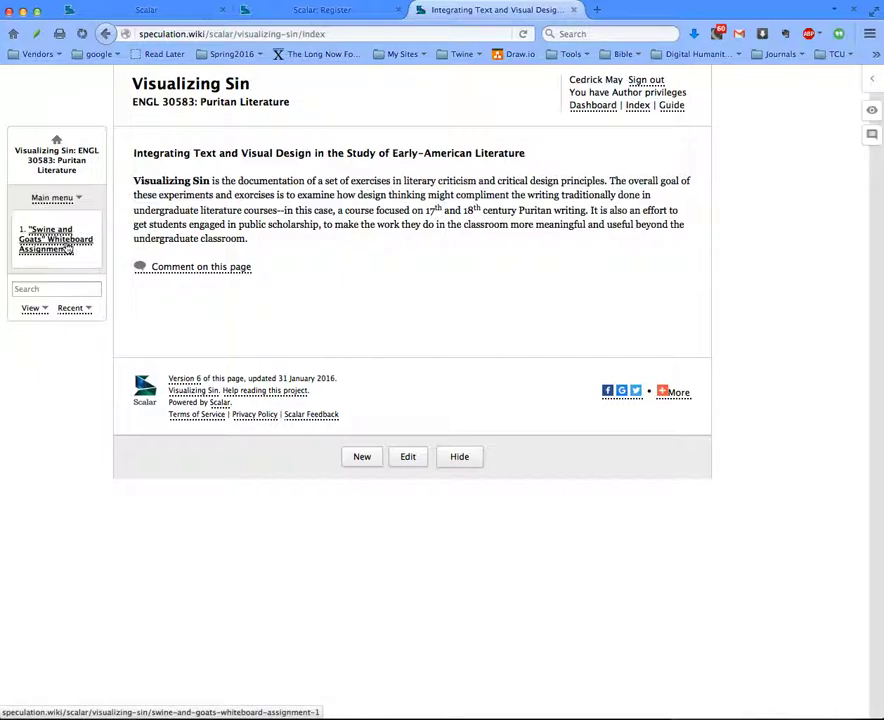
left_click(66, 249)
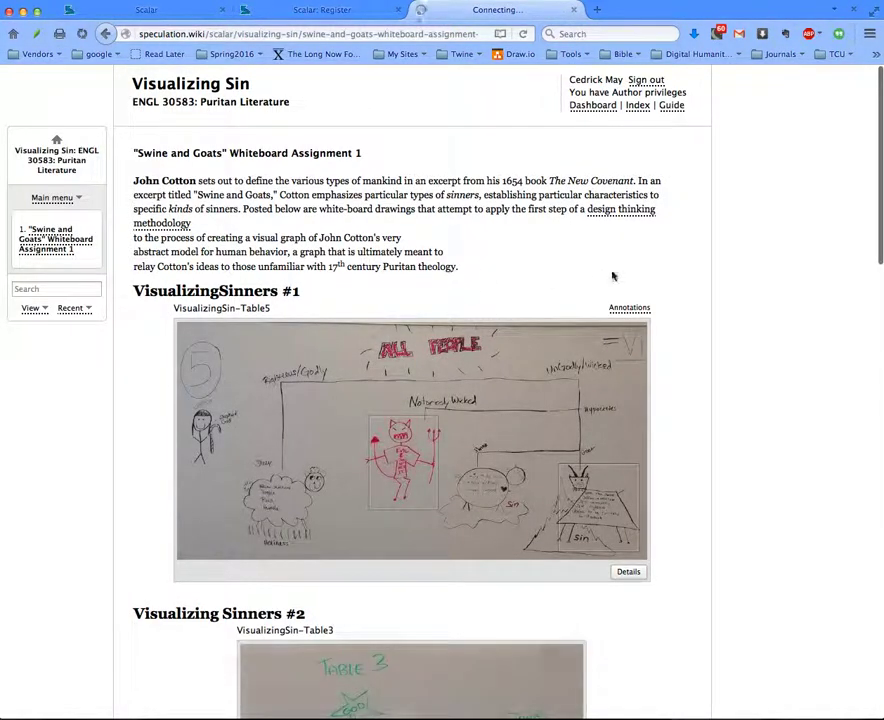
scroll(685, 288, "down", 2)
scroll(690, 290, "down", 3)
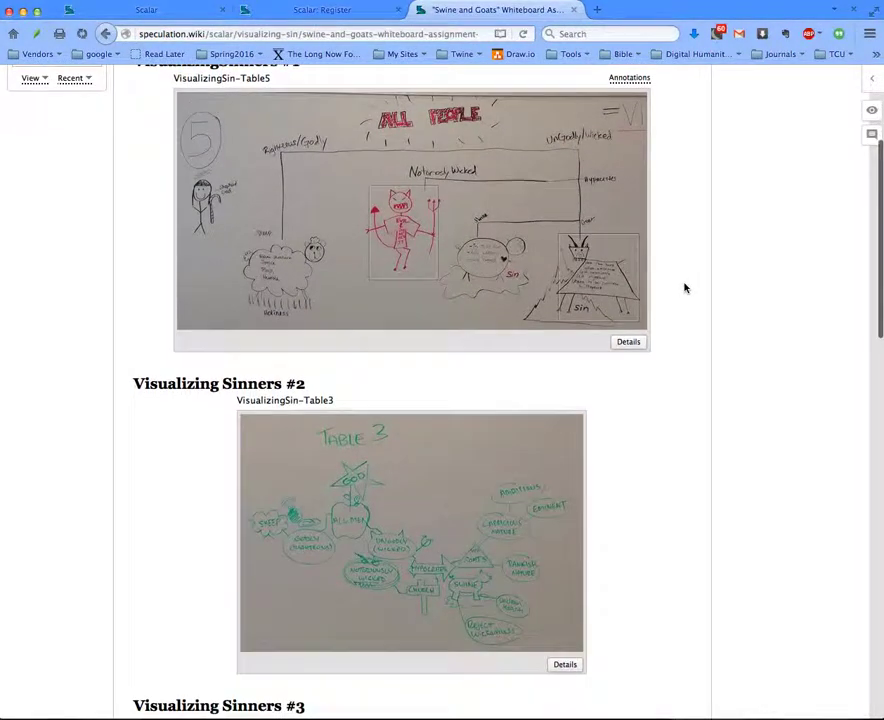
scroll(642, 352, "down", 2)
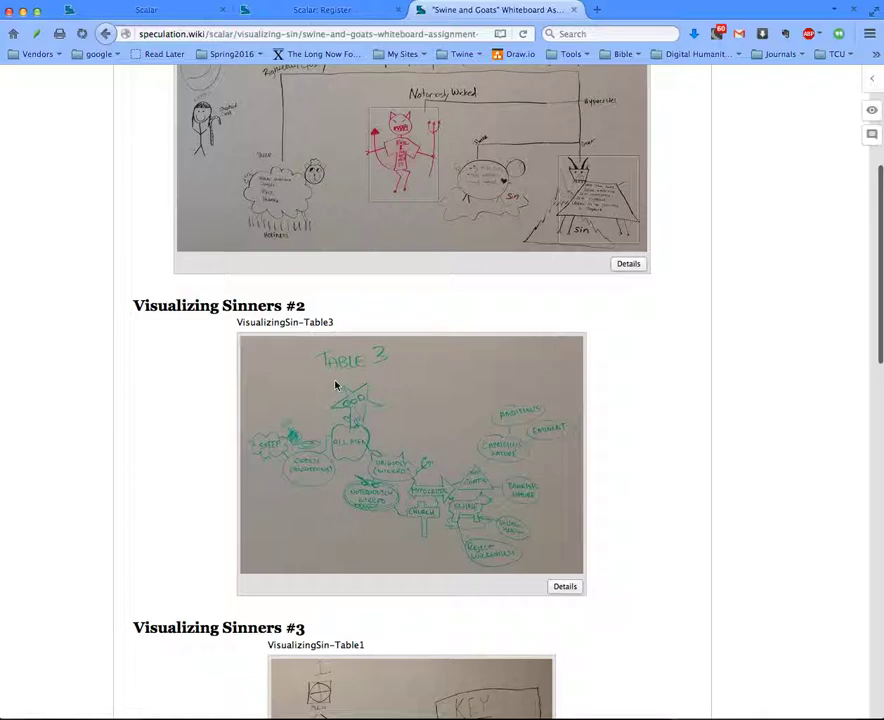
scroll(122, 250, "up", 4)
scroll(112, 221, "up", 1)
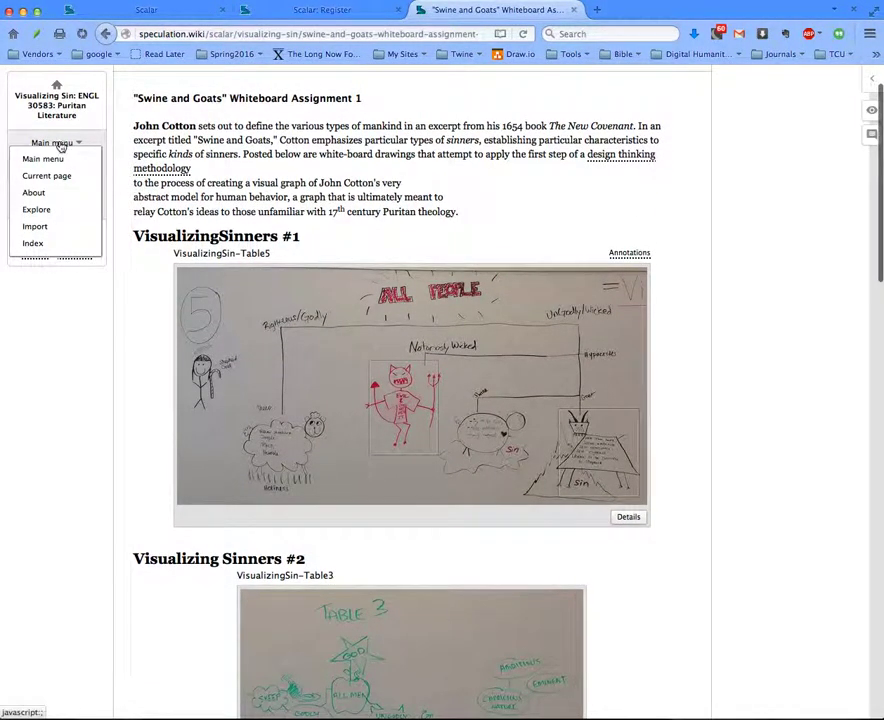
Step: From Current page, list the 5 referenced media files and open VisualizingSin-Table3
left_click(53, 178)
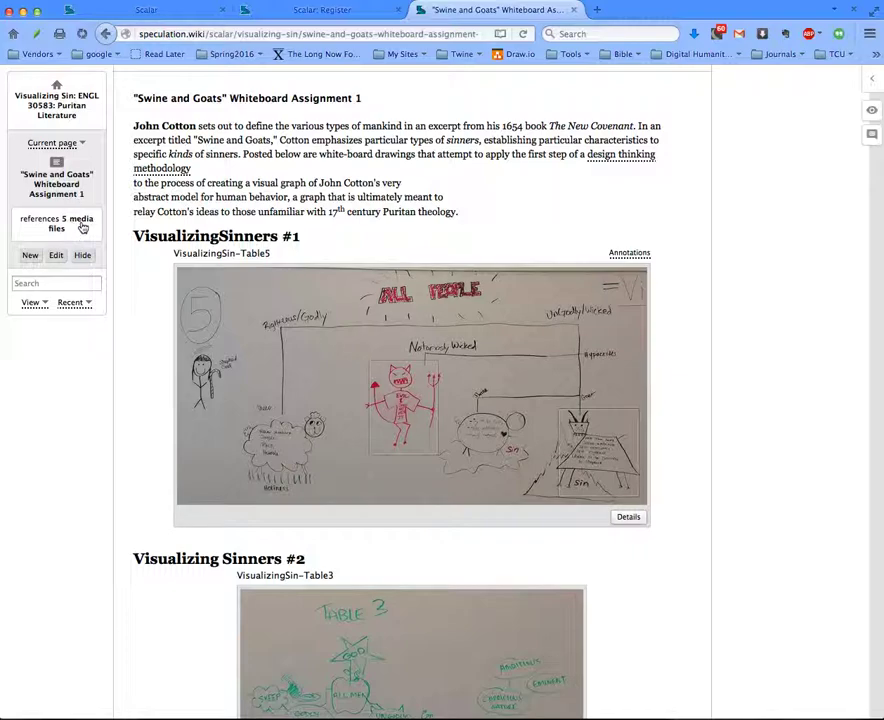
left_click(83, 227)
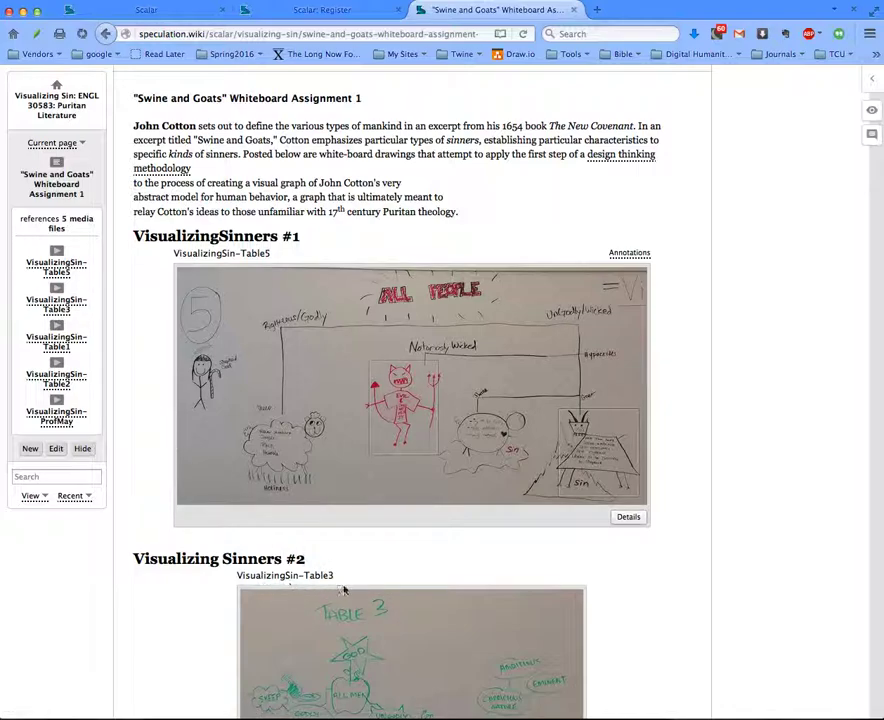
left_click(63, 311)
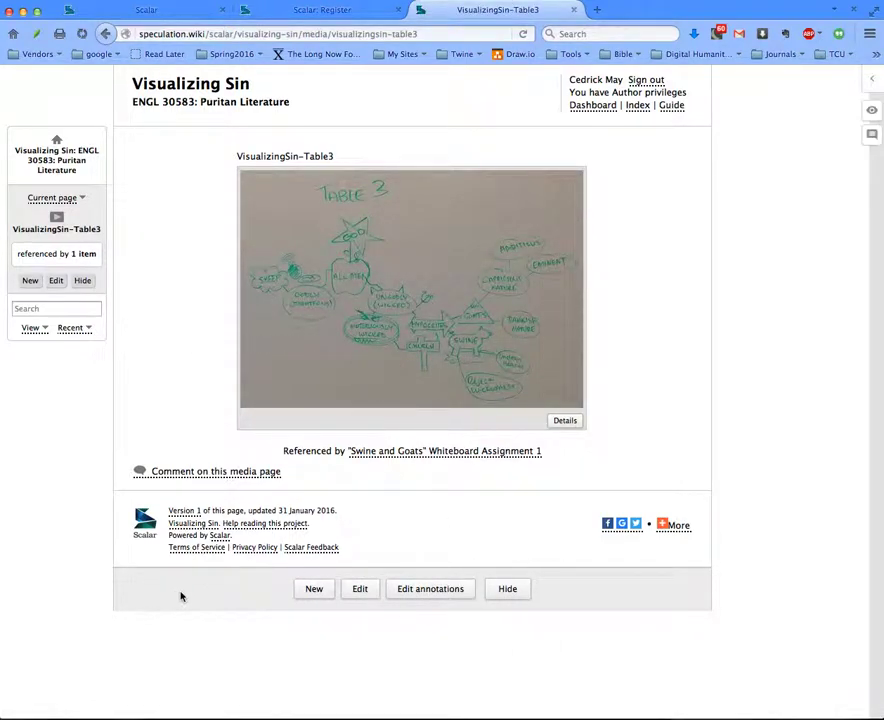
Step: Open the Table3 annotation editor and outline a new region on the whiteboard drawing
left_click(441, 596)
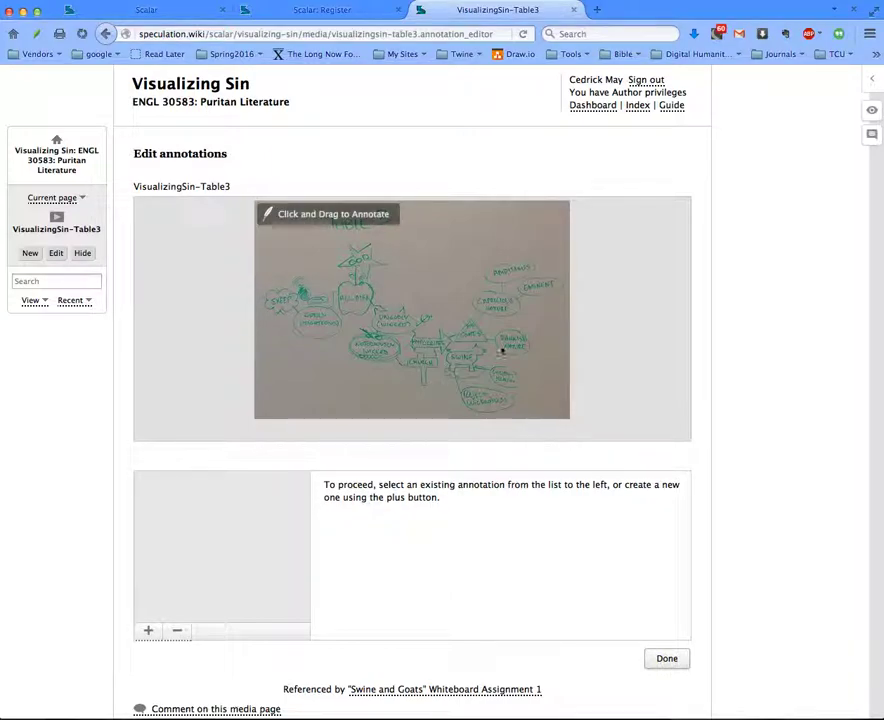
scroll(582, 517, "down", 5)
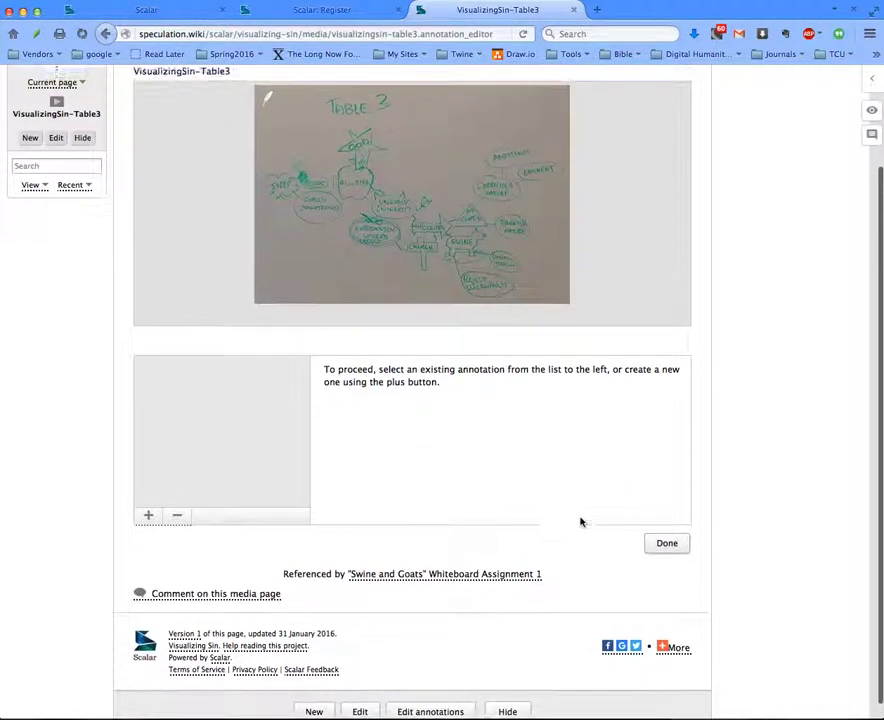
scroll(580, 521, "up", 5)
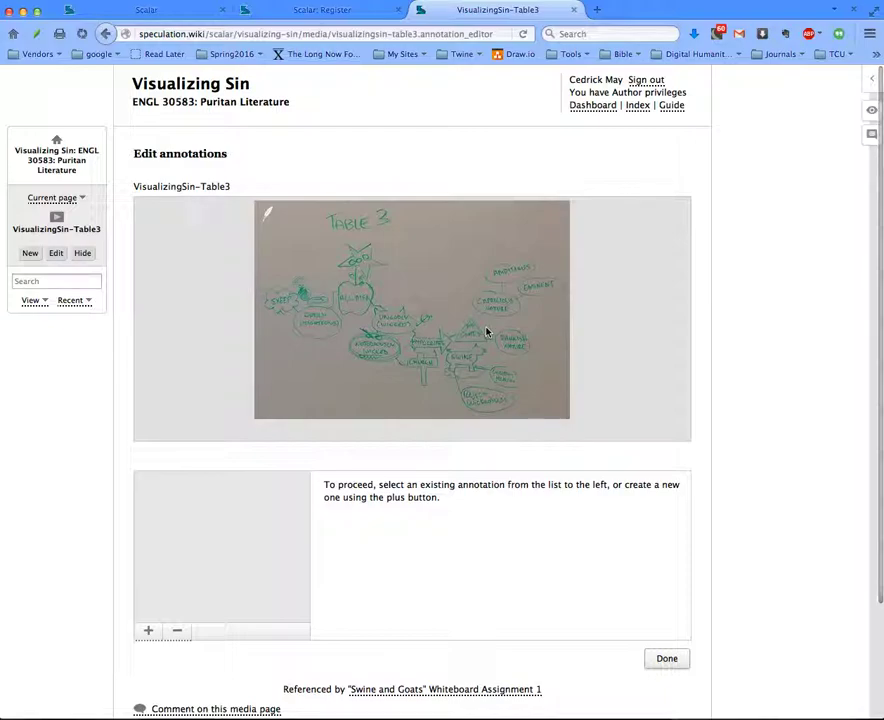
mouse_move(489, 338)
left_mouse_down()
mouse_move(509, 340)
mouse_move(543, 367)
left_mouse_up()
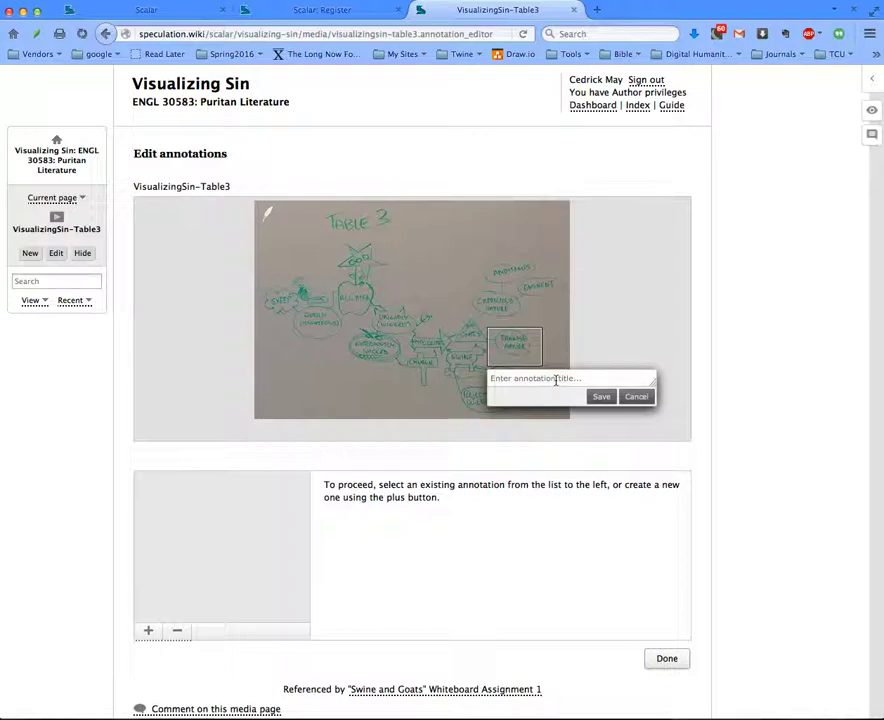
Step: Title the new Table3 region 'Rakish Nature' and save it
type("Ri")
key("BackSpace")
type("Nature")
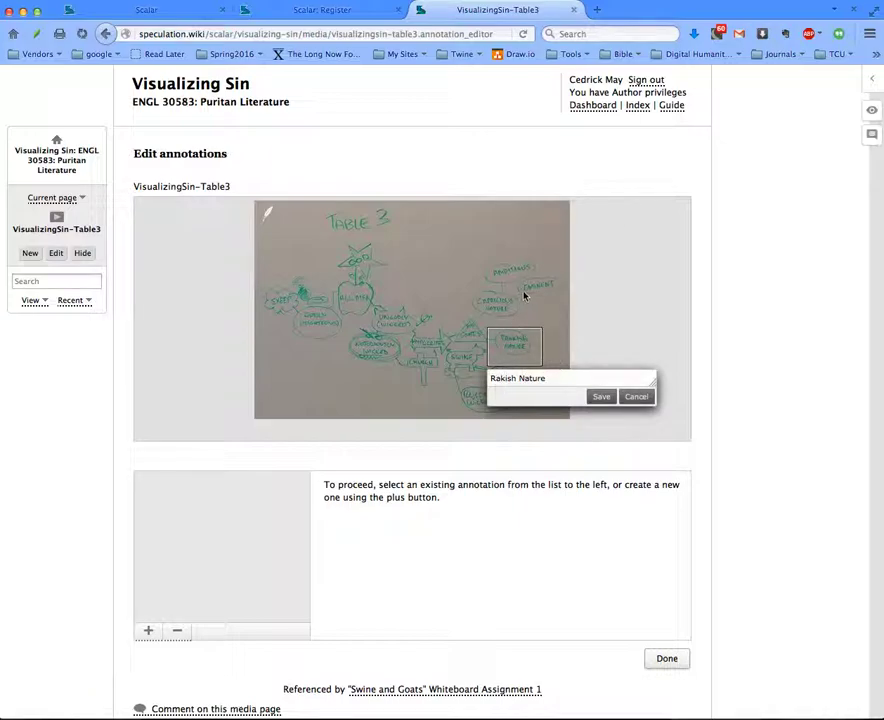
left_click(604, 398)
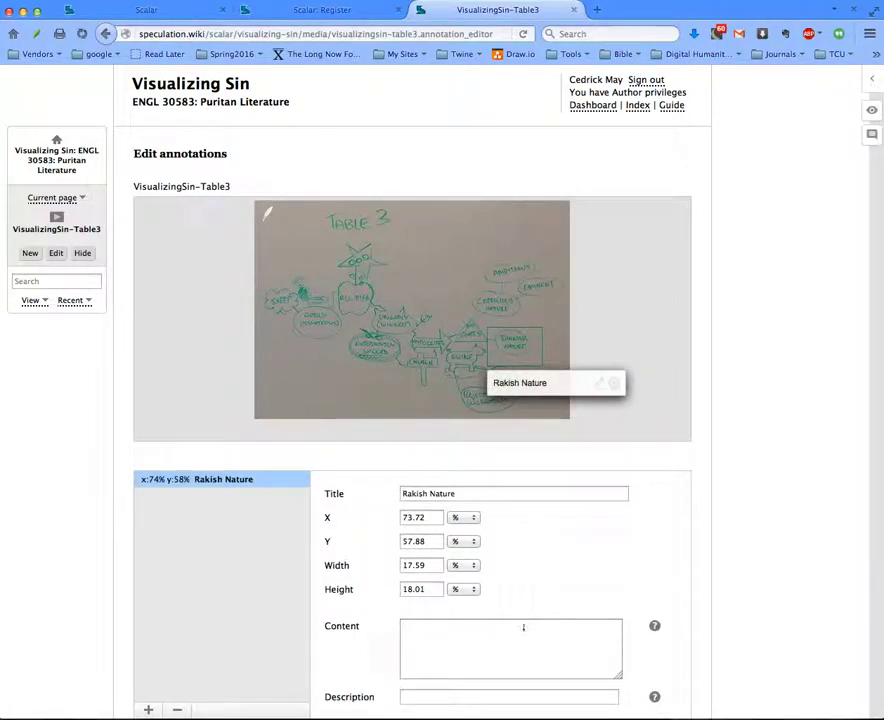
Step: Save content 'The goat is the type of sinner that has a rakish nature.', then outline the Reject Wickedness bubble
left_click(525, 634)
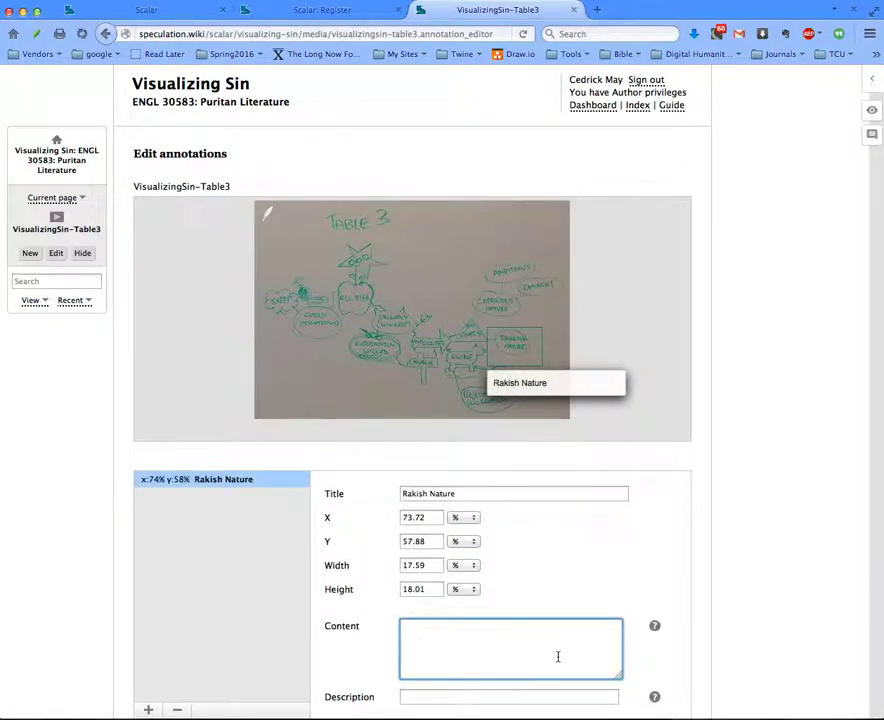
scroll(545, 640, "down", 1)
scroll(526, 604, "down", 2)
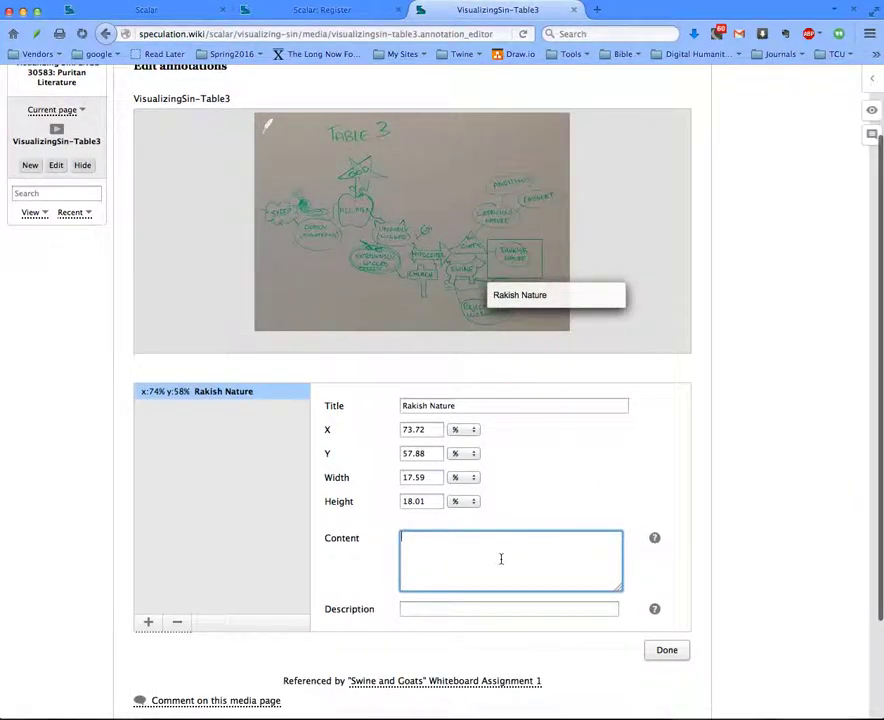
type("The ")
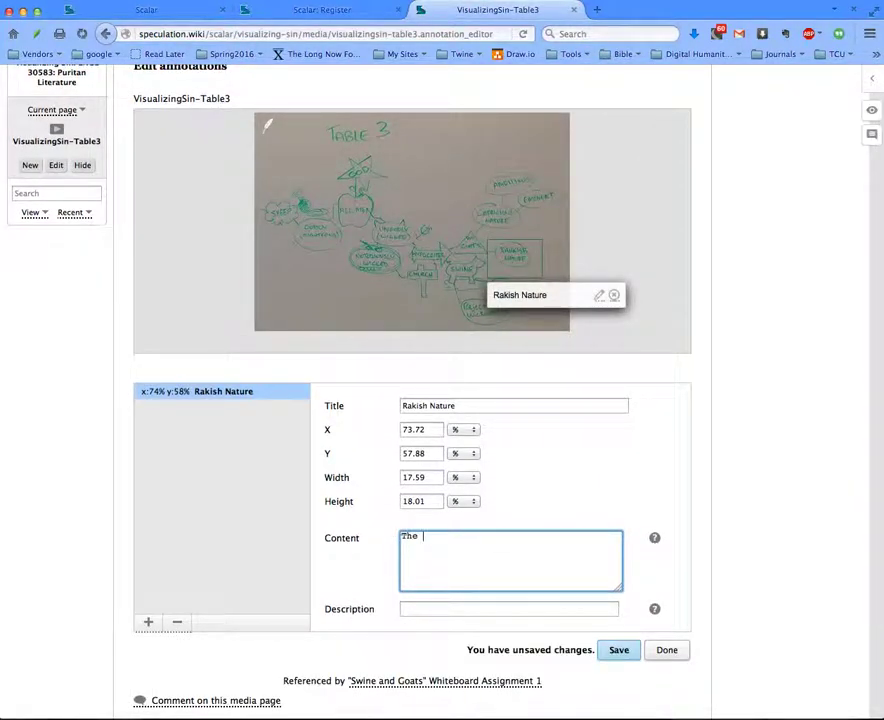
type("goat ")
type("is the")
type(" type of si")
type("nner ")
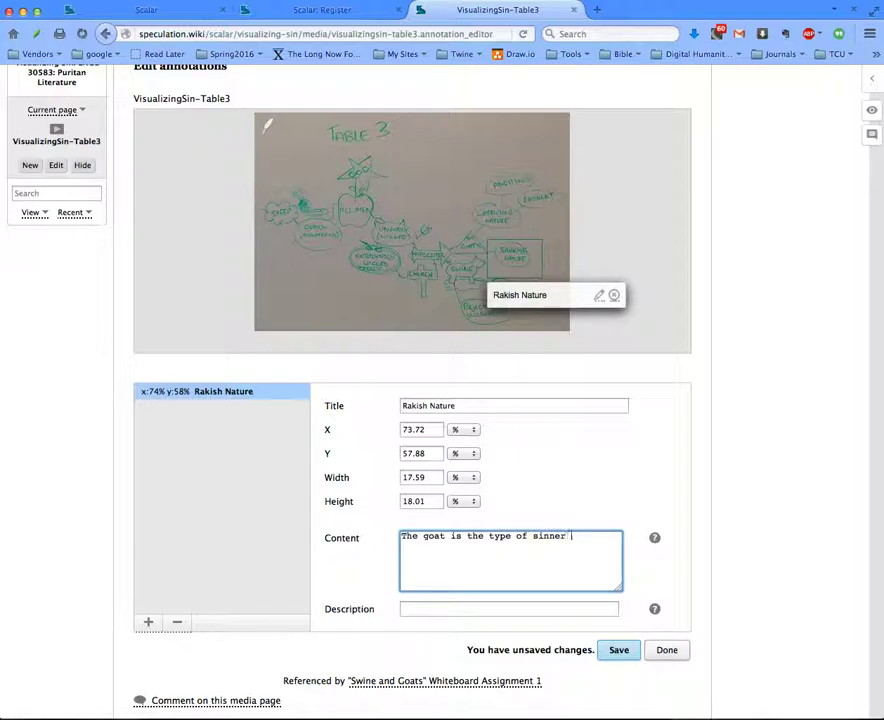
type("that has a r")
type("akish natu")
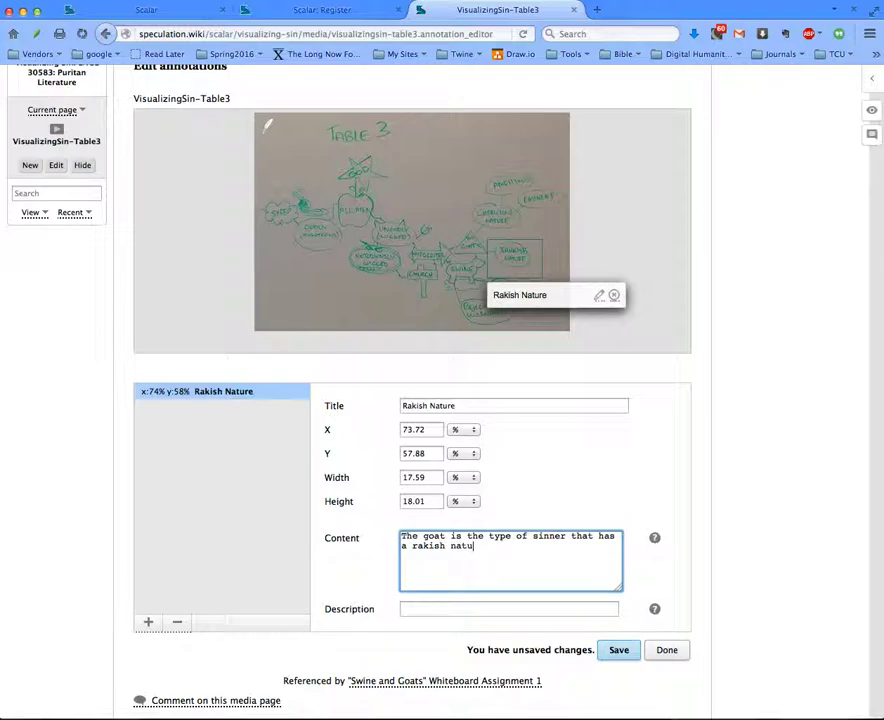
type("re.")
left_click(618, 651)
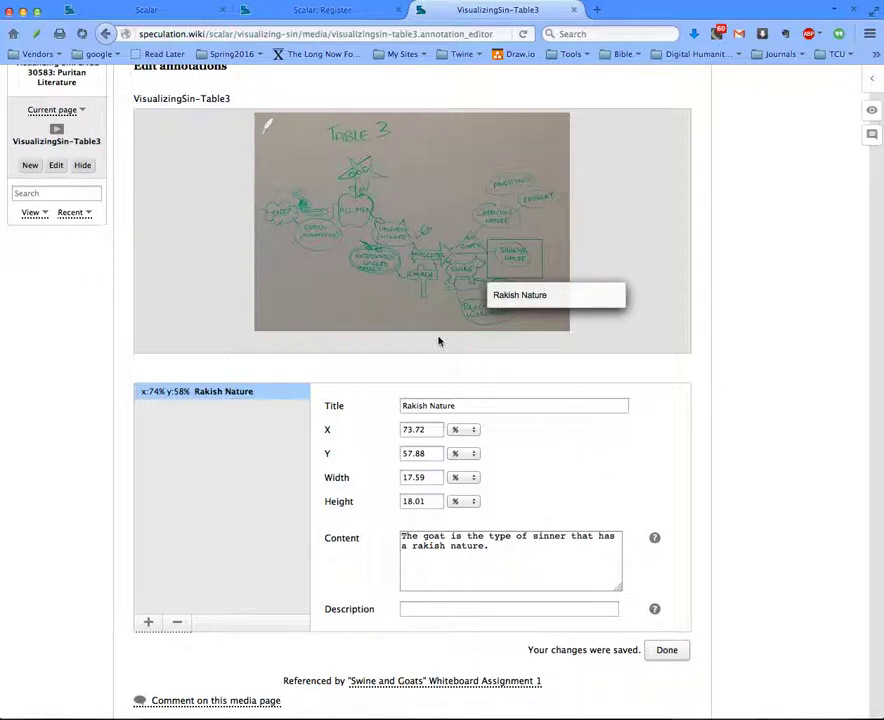
left_click_drag(453, 298, 523, 327)
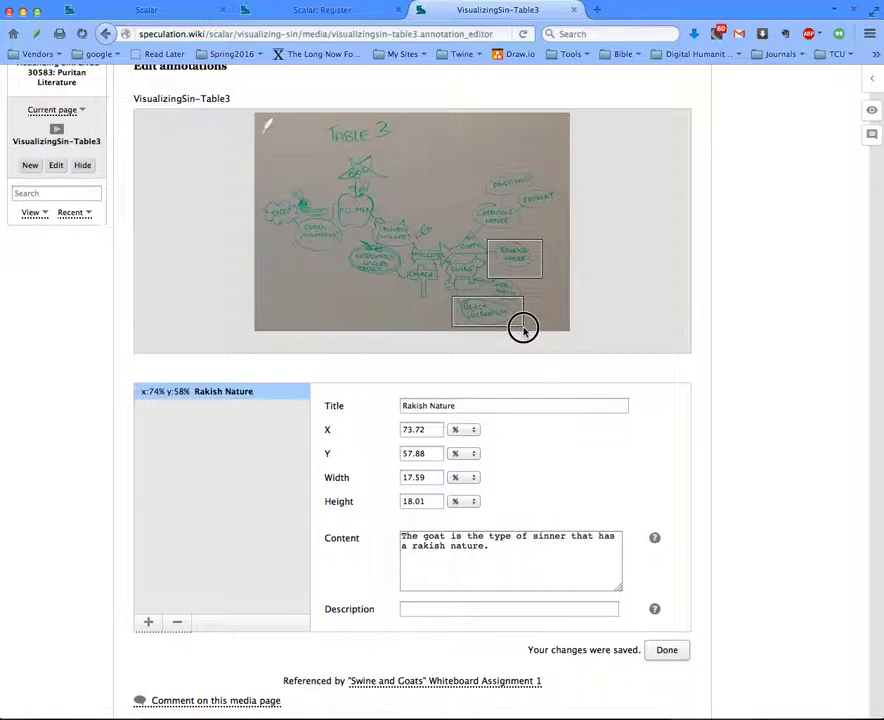
Step: Draw a region over Table3's bottom bubble and save it titled 'Reject Wickedness'
left_click_drag(523, 327, 523, 327)
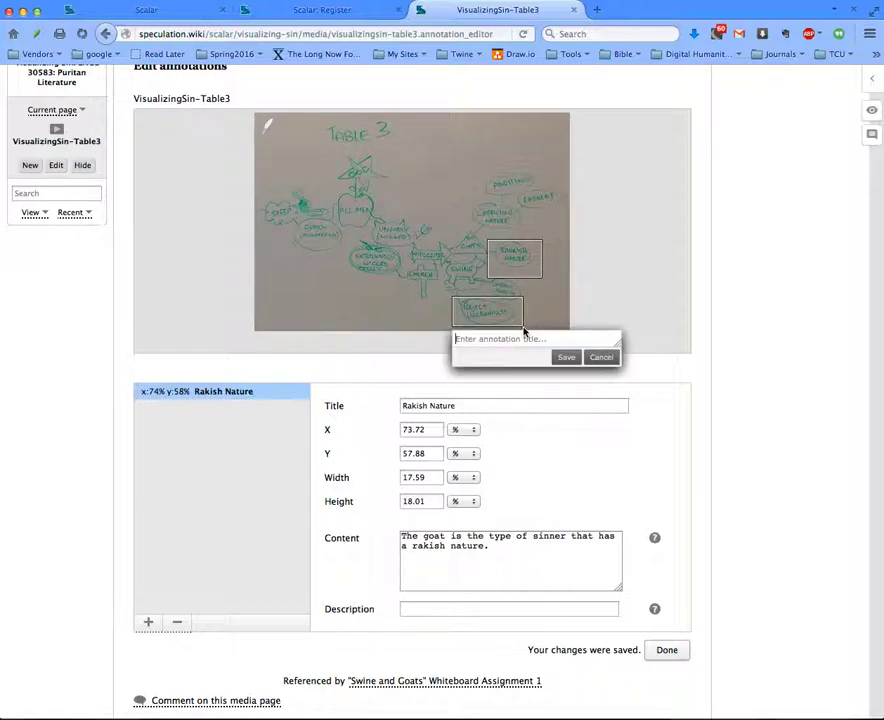
left_click(569, 357)
type("Reject W")
type("ic")
type("kedness")
left_click(566, 357)
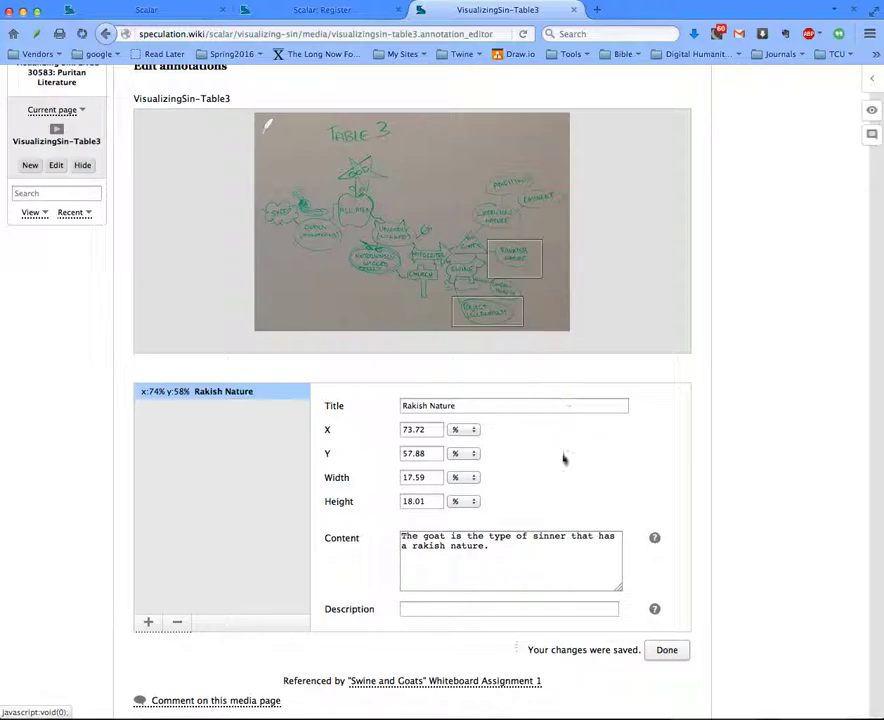
Step: Write and save content saying swine try to be faithful but always fail
left_click(556, 548)
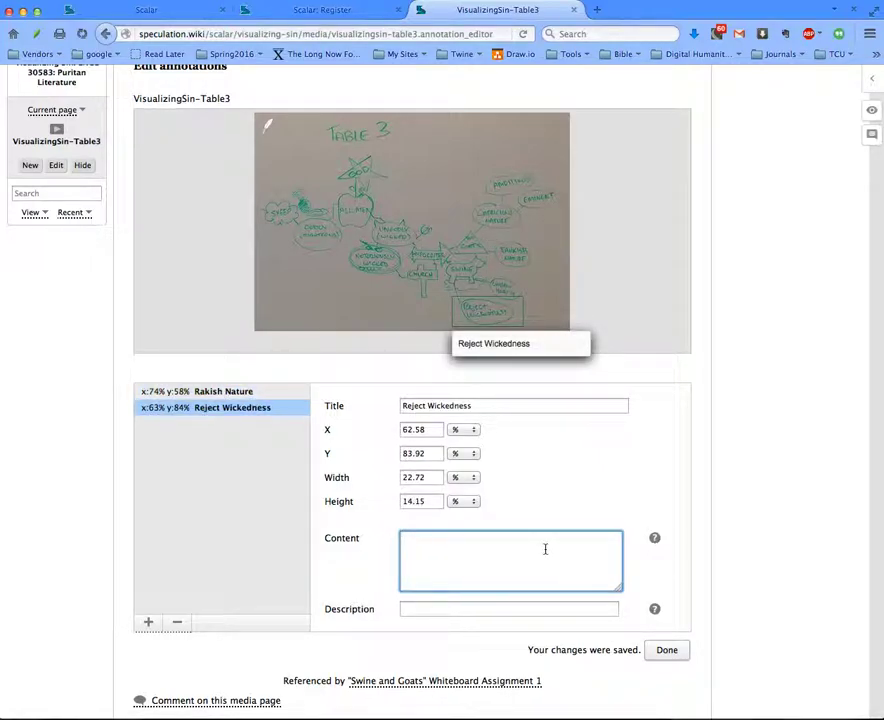
type("Swine try to be fait")
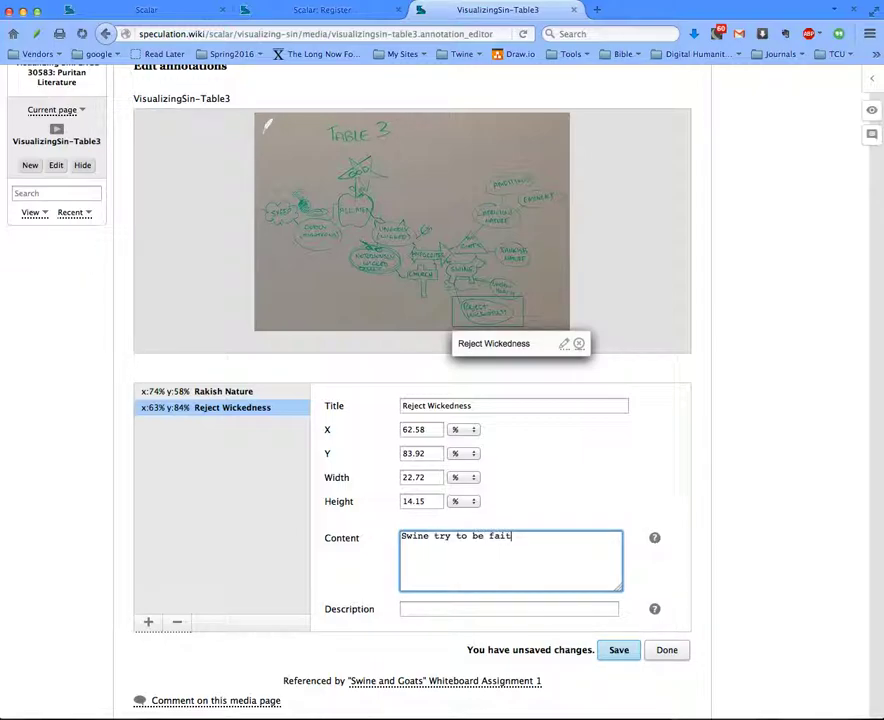
type("hful but they ")
type("always fail, ")
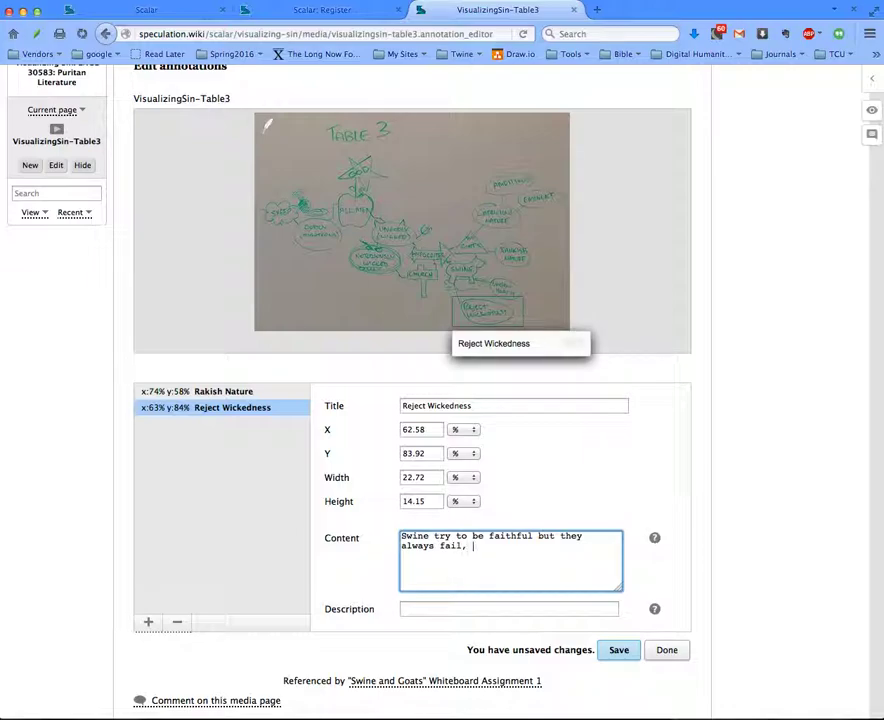
type("even though th")
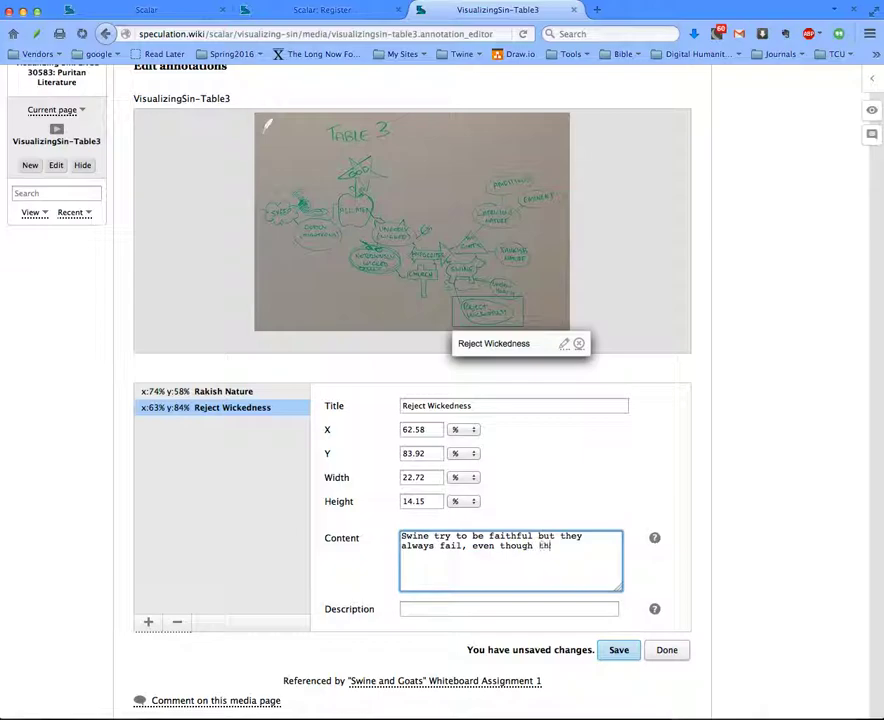
type("at may want t")
type("o reject wickedness.")
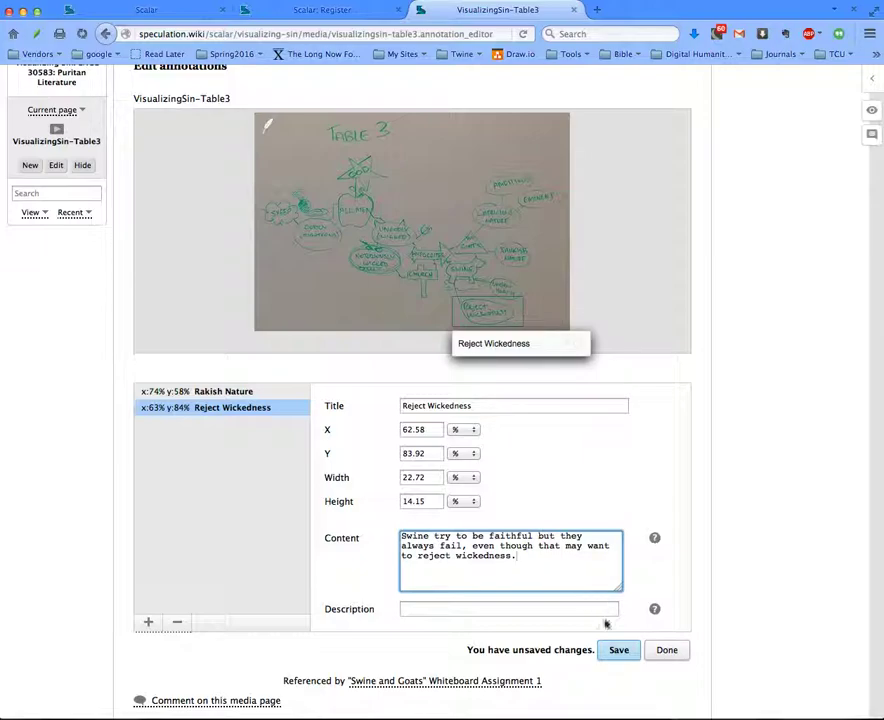
left_click(619, 650)
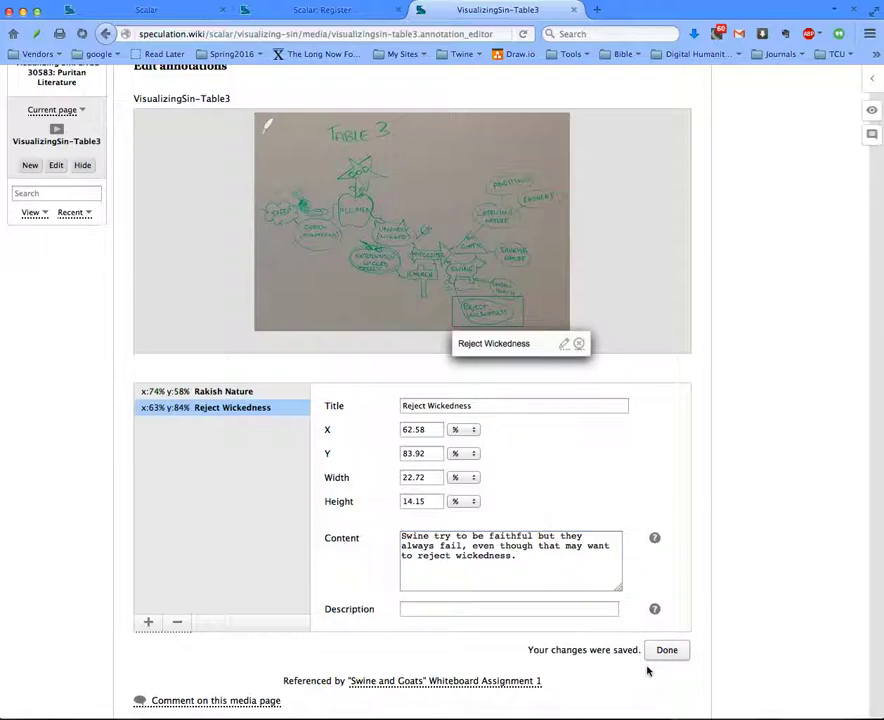
left_click(674, 651)
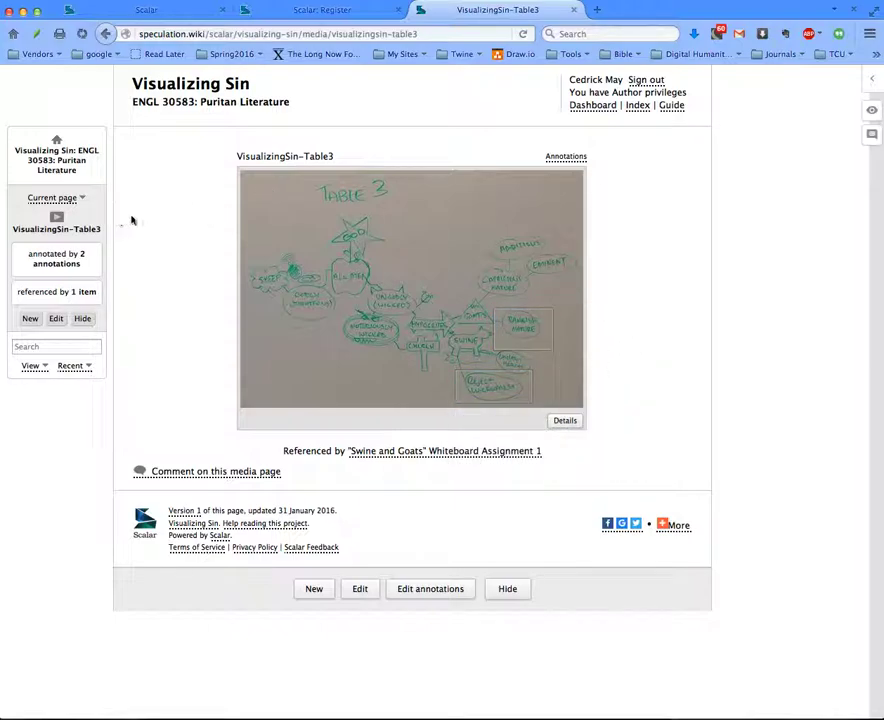
Step: Go through the sidebar's Main menu to the 'Swine and Goats Whiteboard Assignment 1' page
left_click(64, 199)
left_click(63, 213)
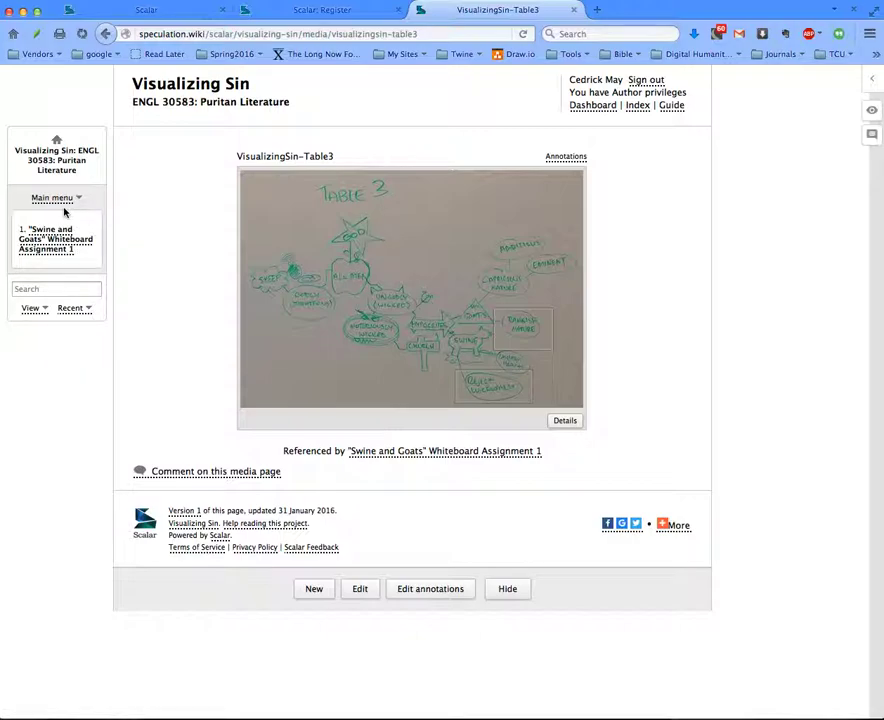
left_click(50, 245)
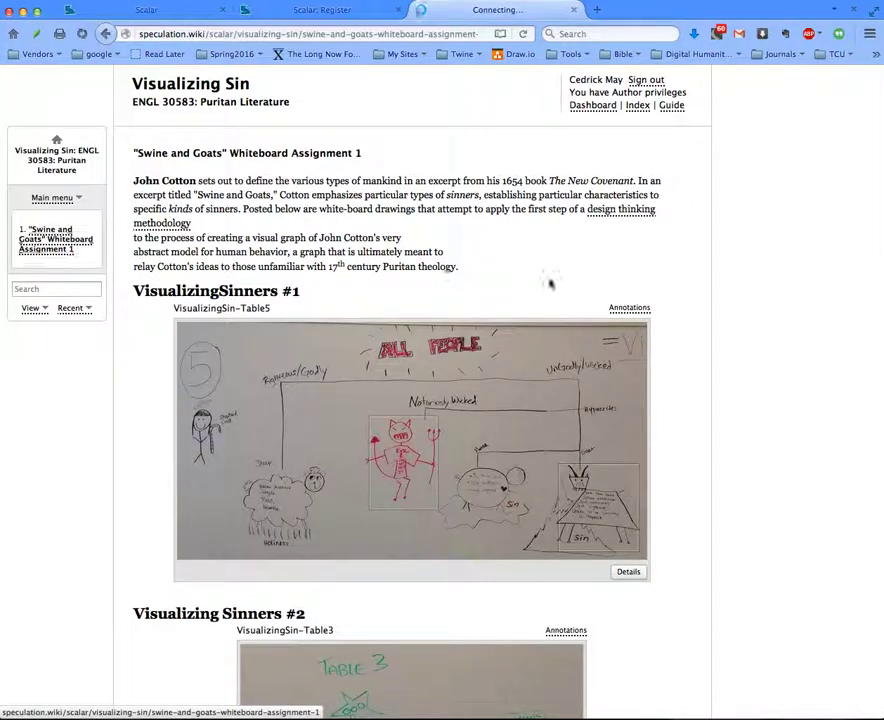
scroll(731, 296, "down", 4)
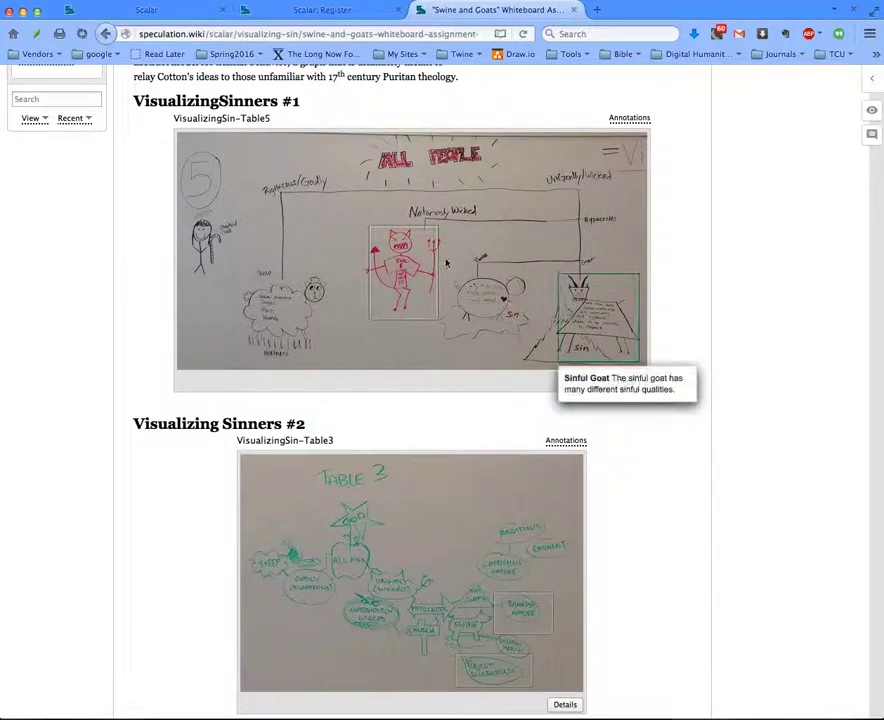
mouse_move(403, 272)
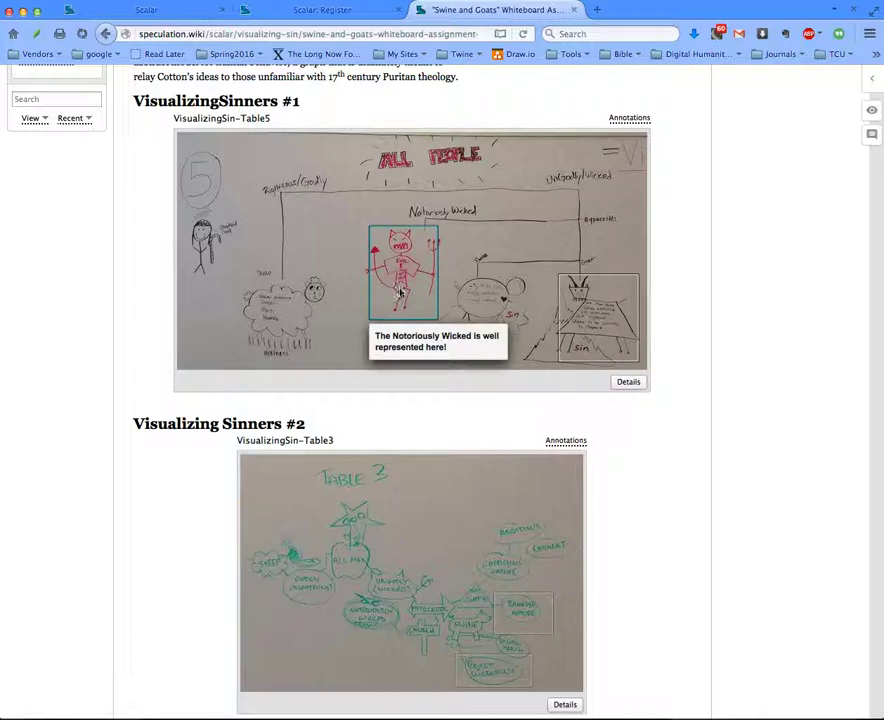
scroll(534, 435, "down", 3)
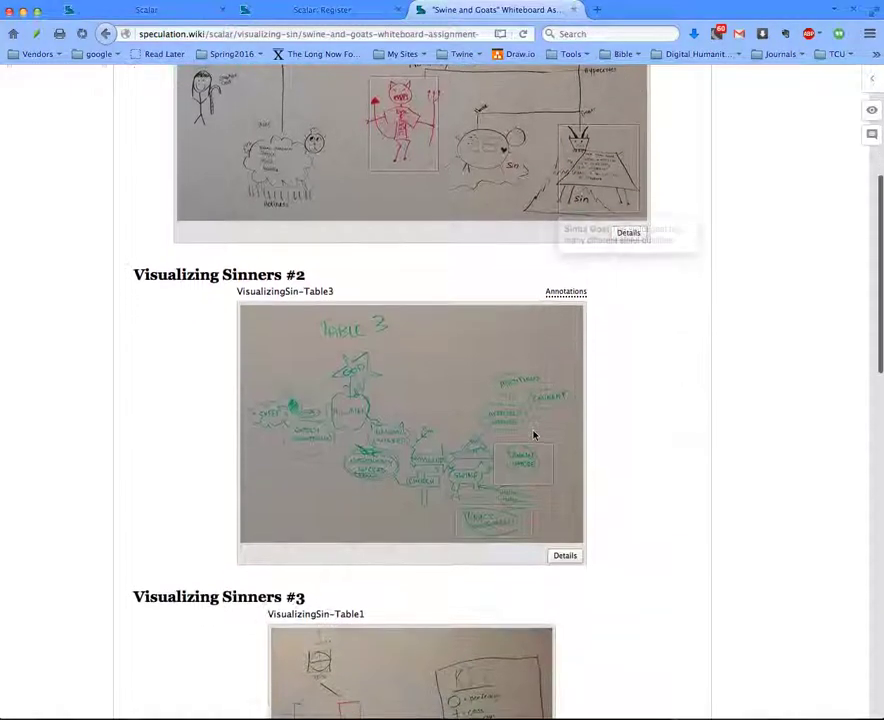
mouse_move(493, 520)
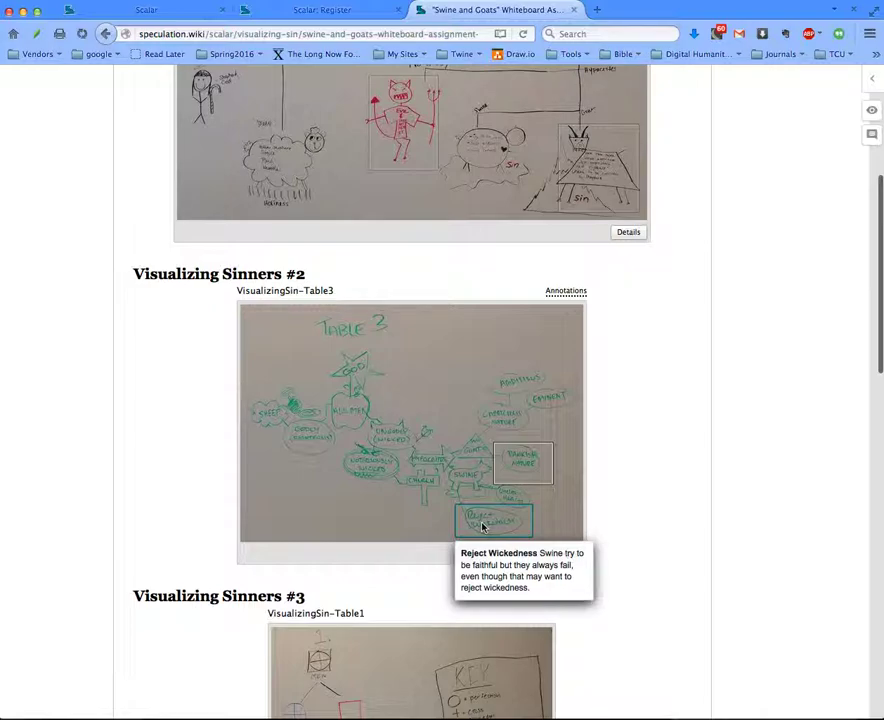
scroll(646, 520, "down", 5)
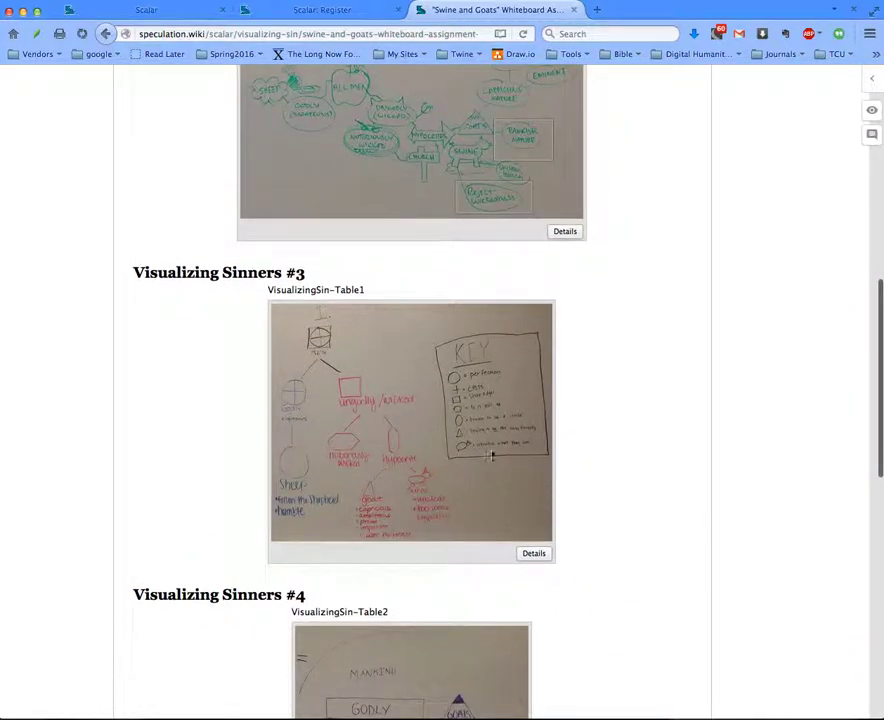
scroll(478, 450, "down", 2)
scroll(467, 443, "down", 3)
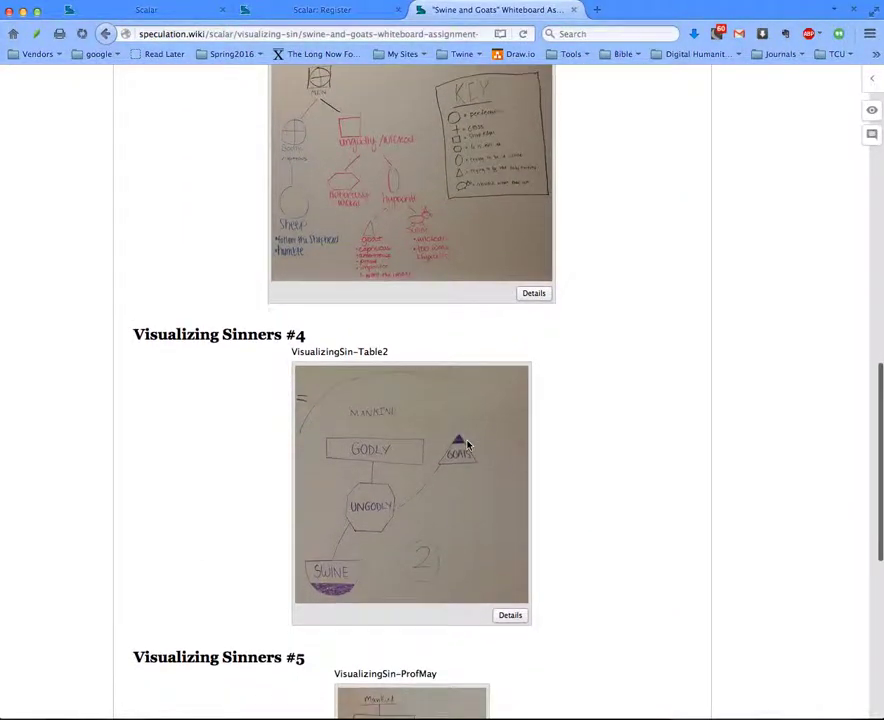
scroll(467, 443, "down", 5)
scroll(467, 445, "down", 2)
scroll(467, 445, "down", 1)
scroll(467, 444, "up", 9)
scroll(467, 444, "up", 4)
scroll(467, 444, "up", 9)
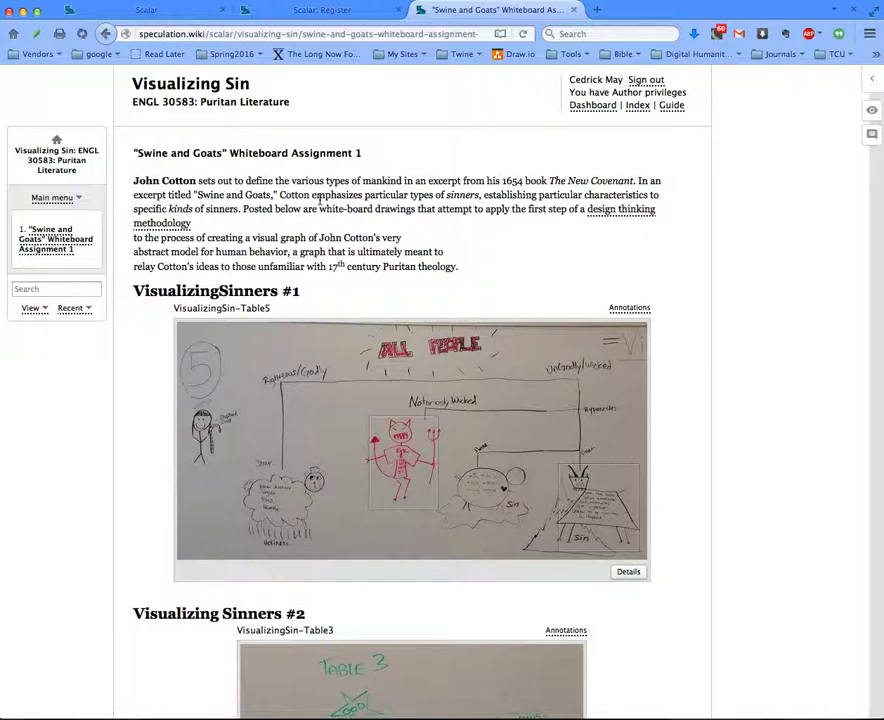
double_click(303, 181)
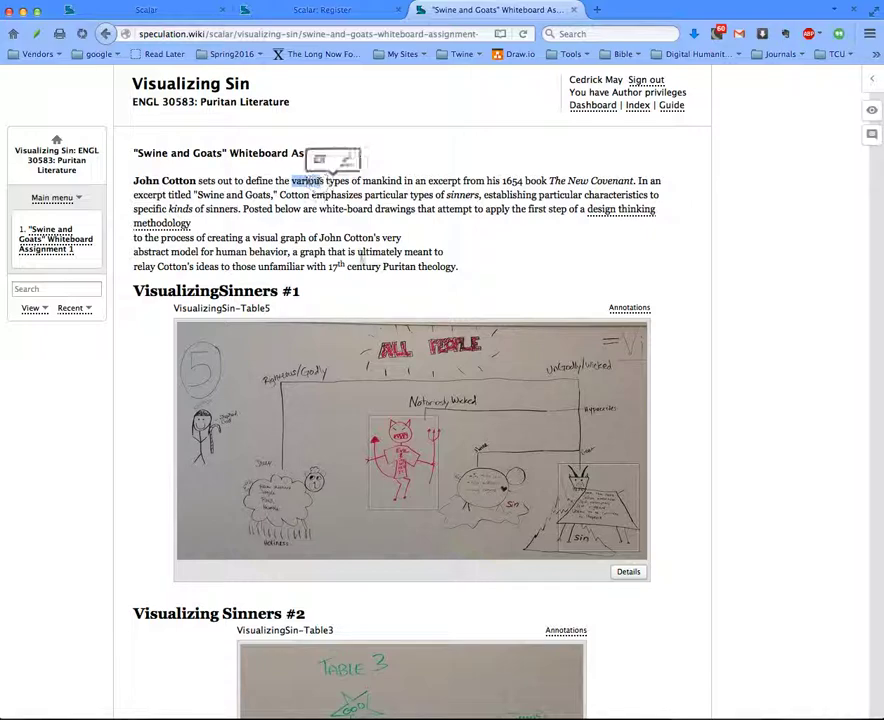
left_click(375, 264)
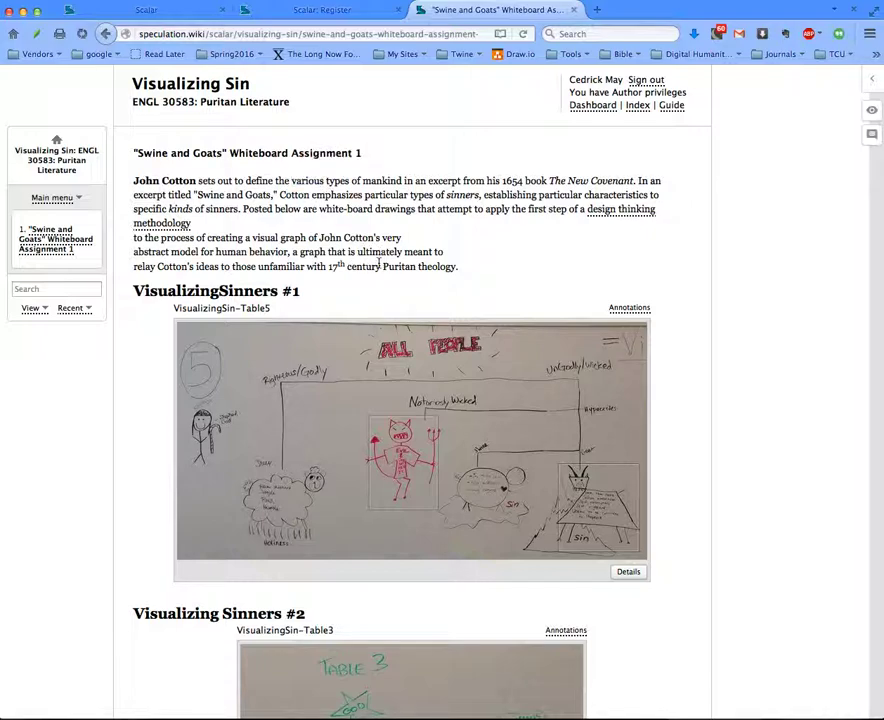